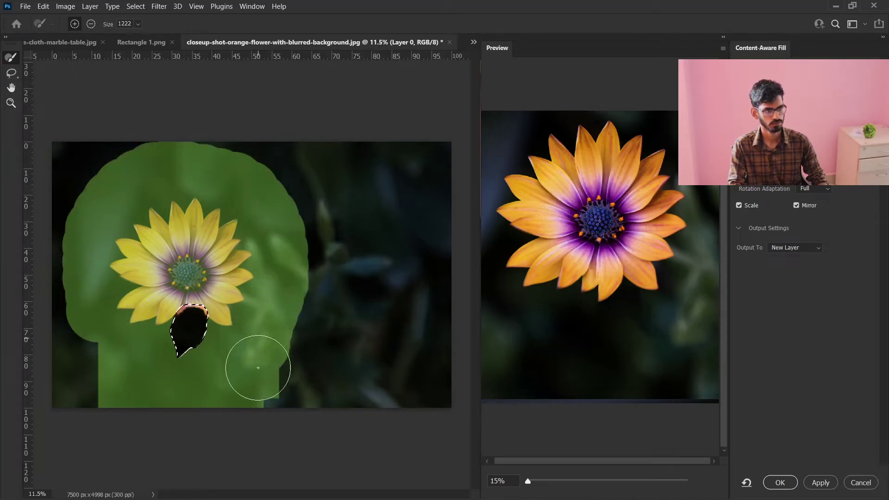
Step: Zoom the flower fill preview in and back out
scroll(653, 378, "up", 5)
scroll(653, 378, "down", 5)
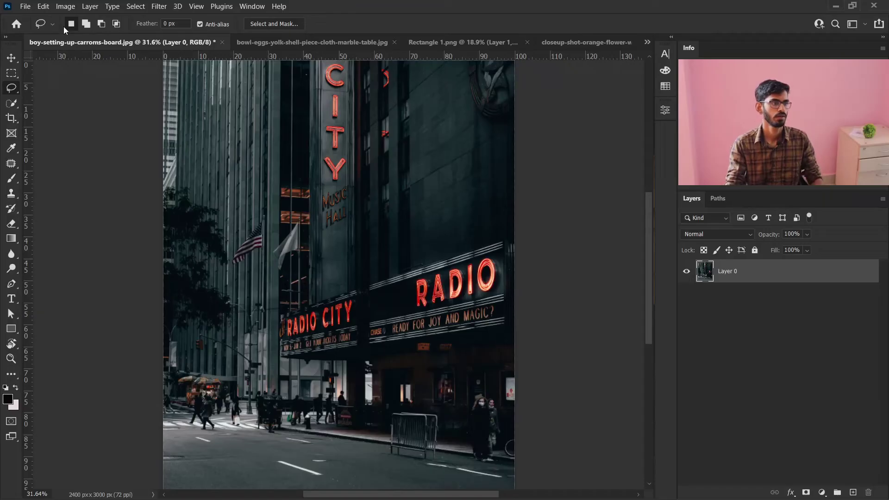
left_click(43, 6)
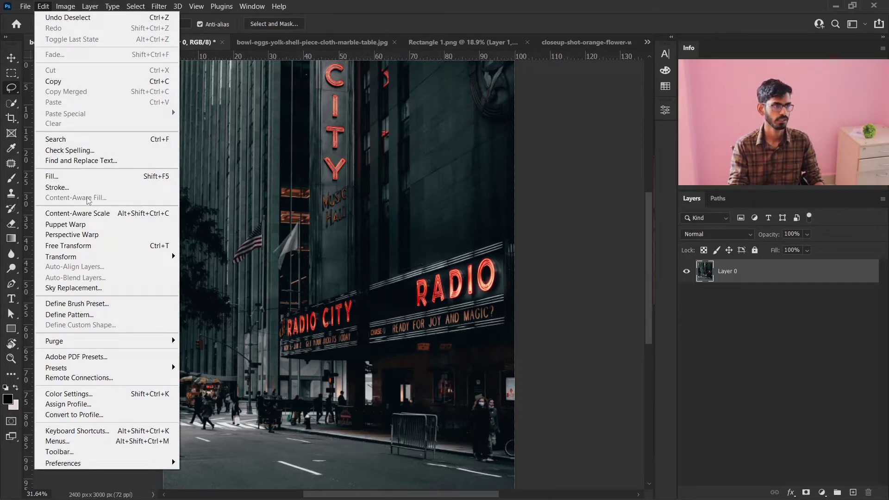
left_click(75, 181)
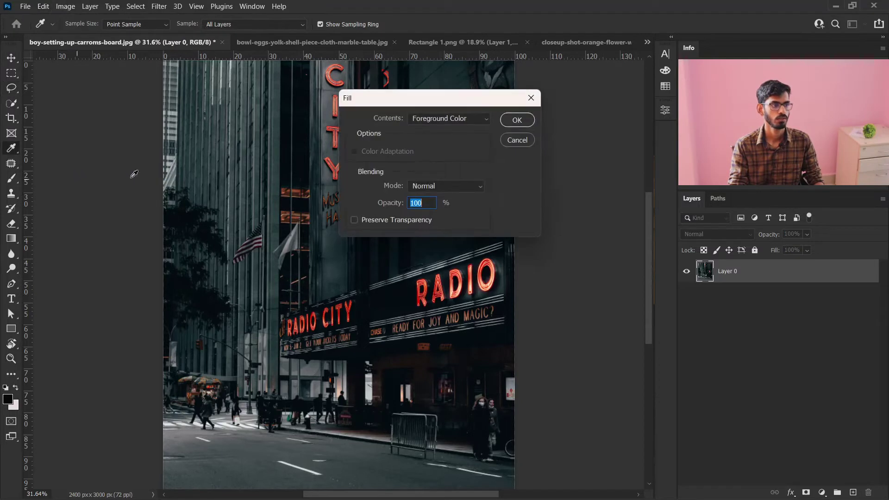
left_click(448, 121)
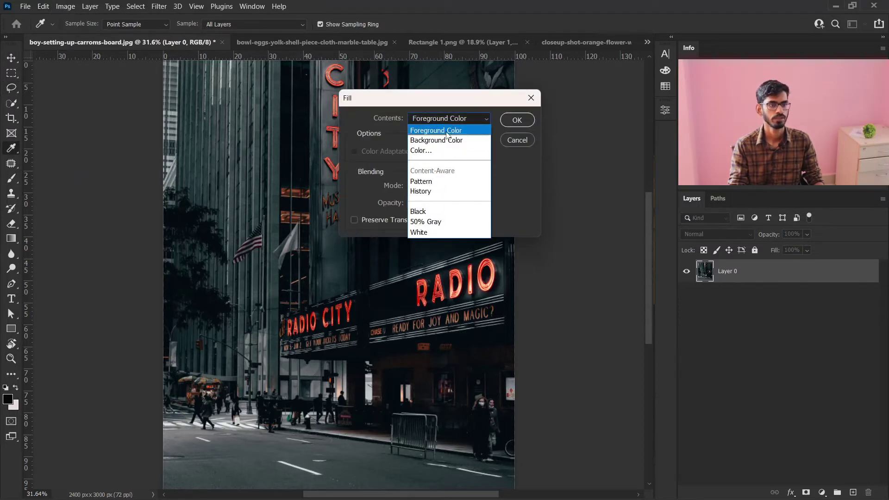
left_click(522, 153)
left_click(525, 141)
key("l")
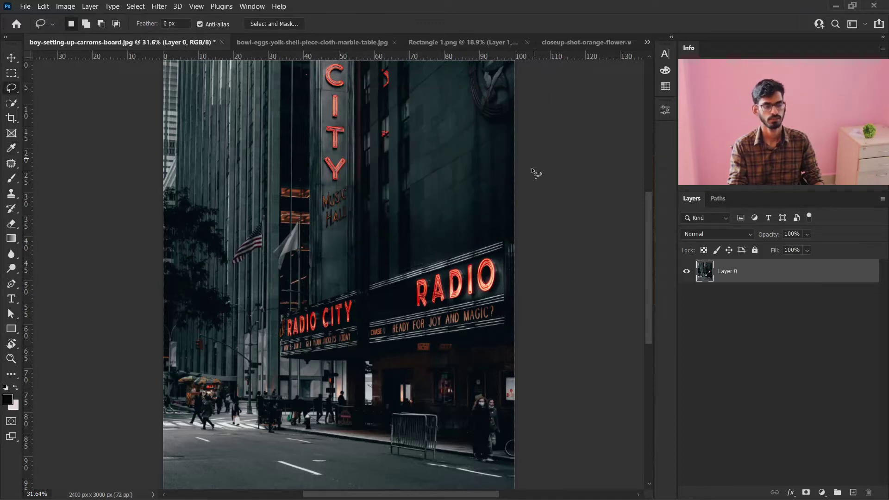
left_click(27, 6)
Step: Switch to the Polygonal Lasso Tool and zoom in on the RADIO sign
left_click(29, 8)
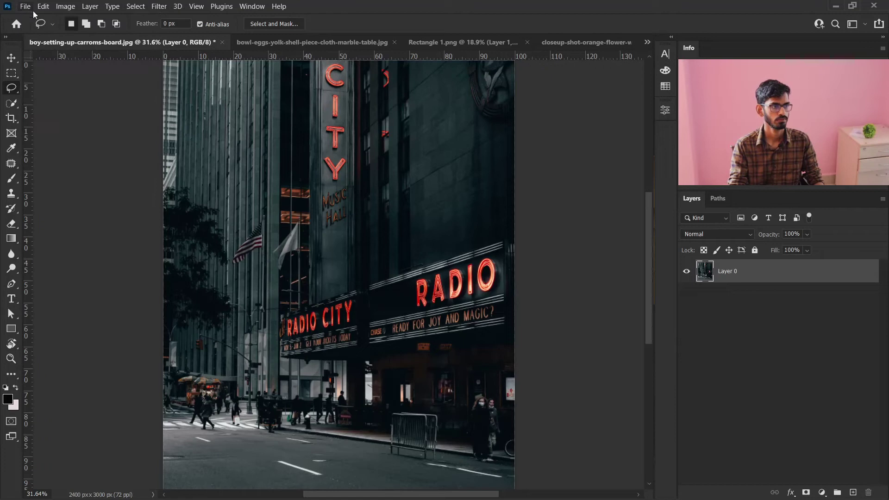
right_click(10, 91)
left_click(41, 89)
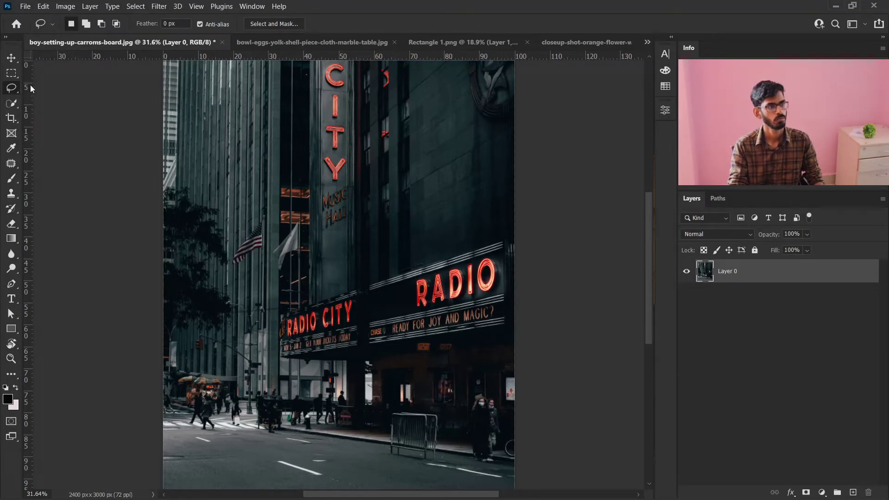
right_click(14, 75)
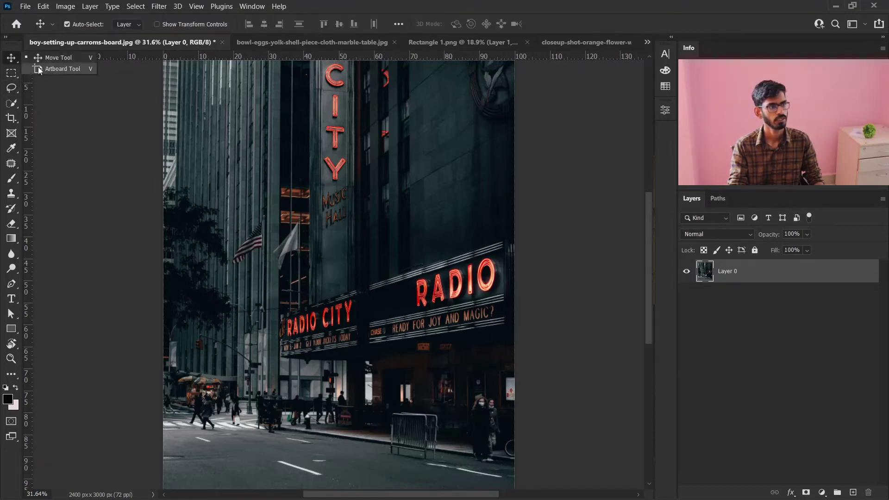
right_click(14, 89)
left_click(72, 98)
scroll(513, 283, "up", 2)
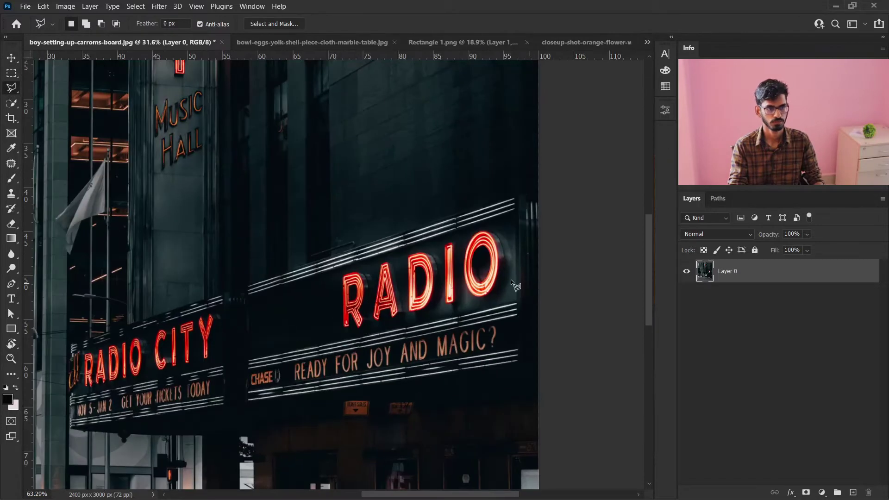
Step: Outline the RADIO neon lettering with a straight-edged polygonal selection
left_click(503, 224)
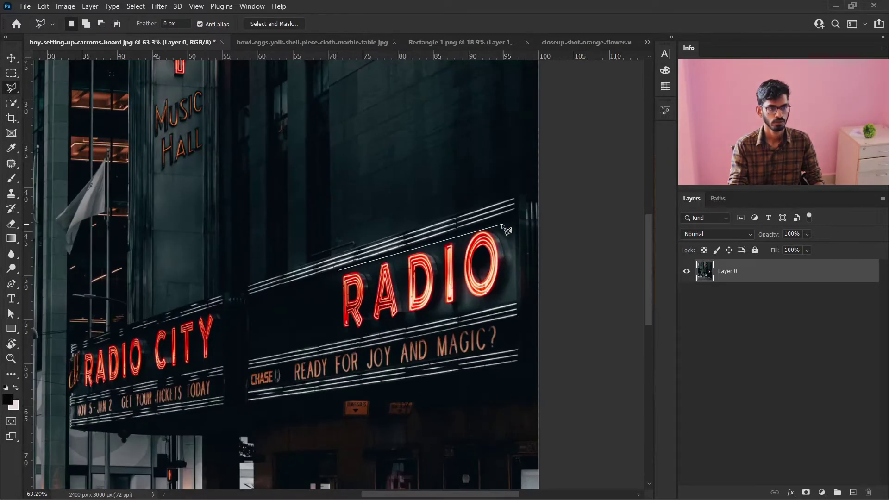
left_click(510, 300)
left_click(348, 337)
left_click(321, 327)
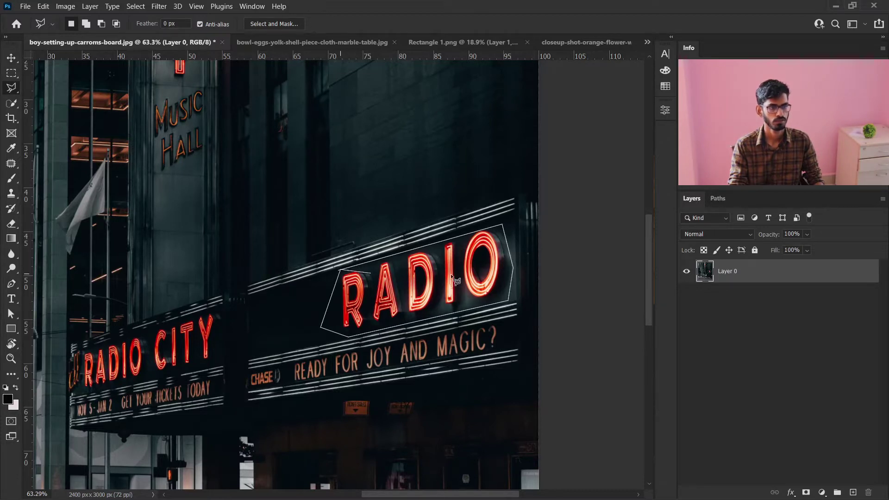
left_click(363, 267)
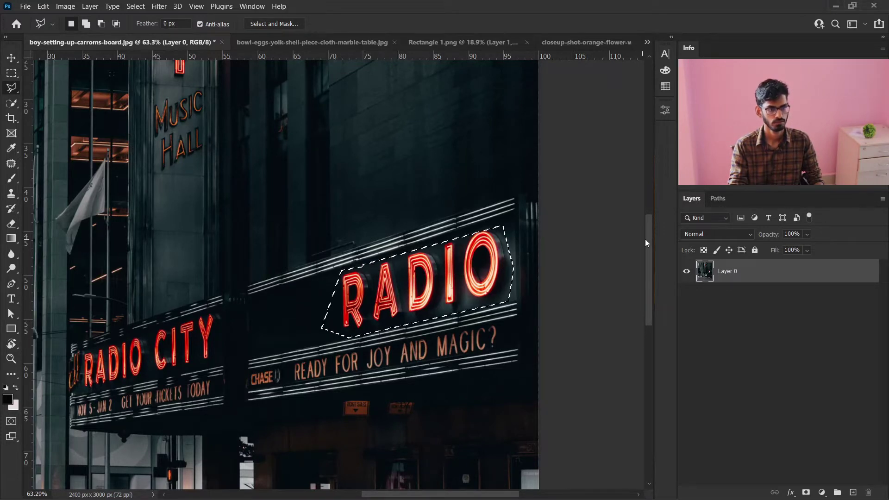
key("shift+BackSpace")
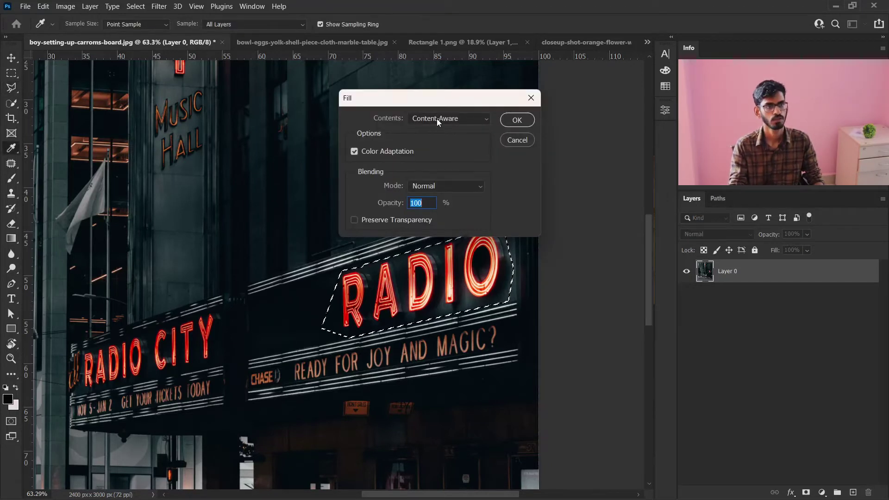
Step: Fill the RADIO selection with Content-Aware contents, then undo the patchy result
left_click(468, 119)
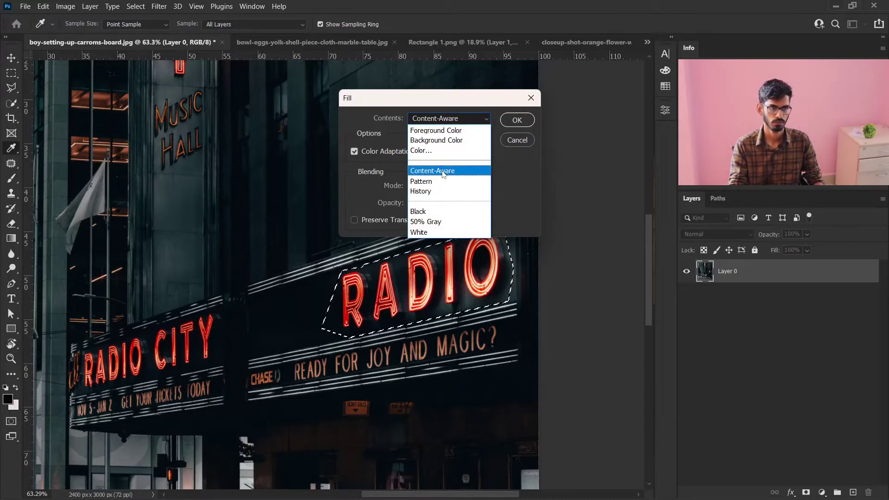
left_click(436, 171)
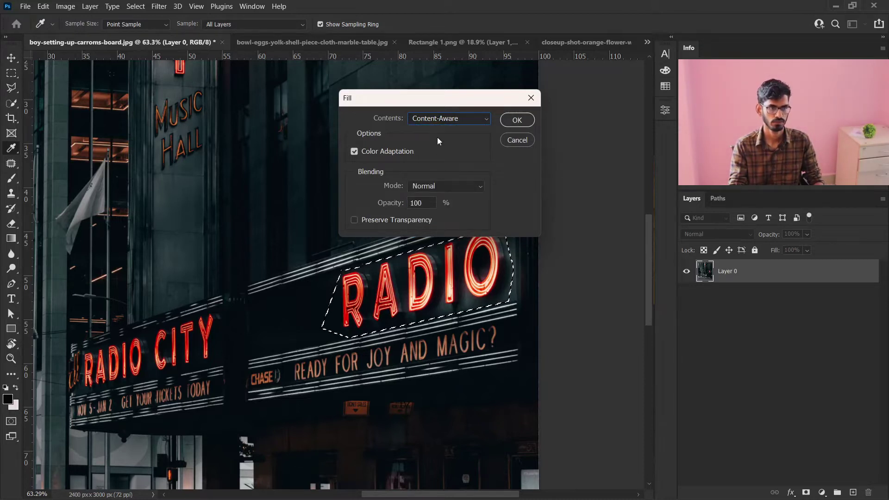
left_click(515, 121)
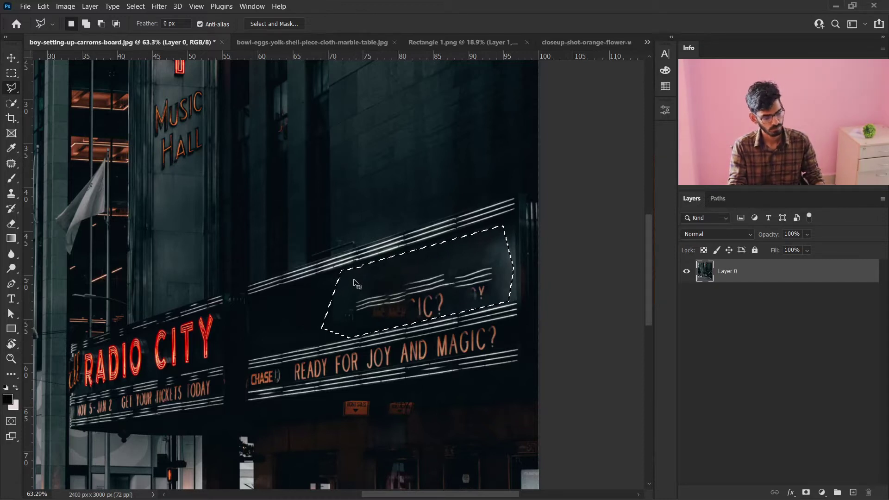
key("ctrl+z")
left_click(43, 6)
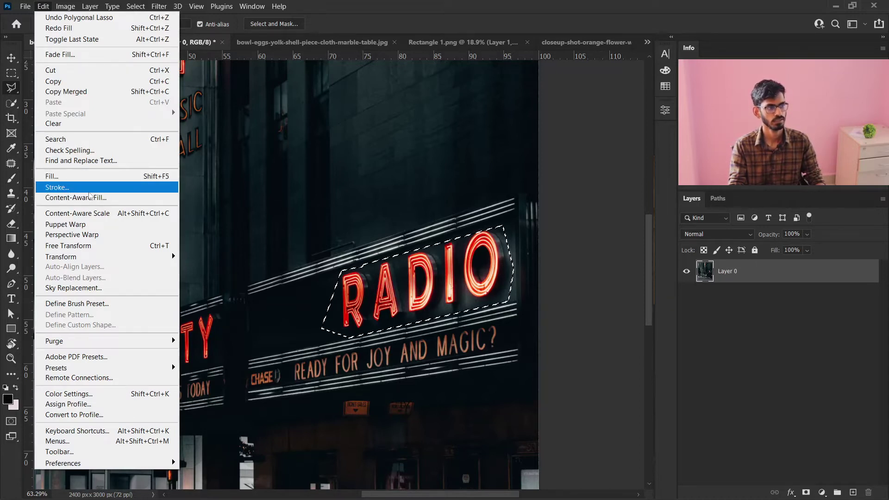
Step: Open Content-Aware Fill on the RADIO selection and zoom out to the whole image
left_click(73, 199)
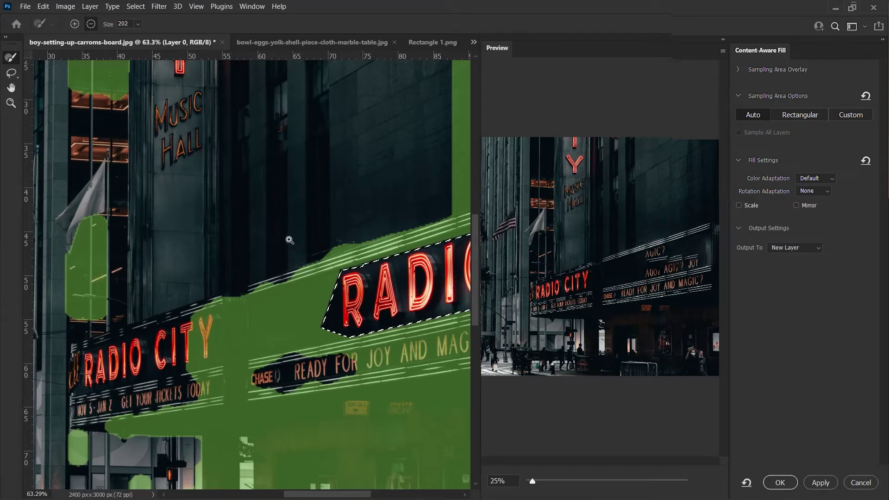
scroll(289, 240, "down", 5)
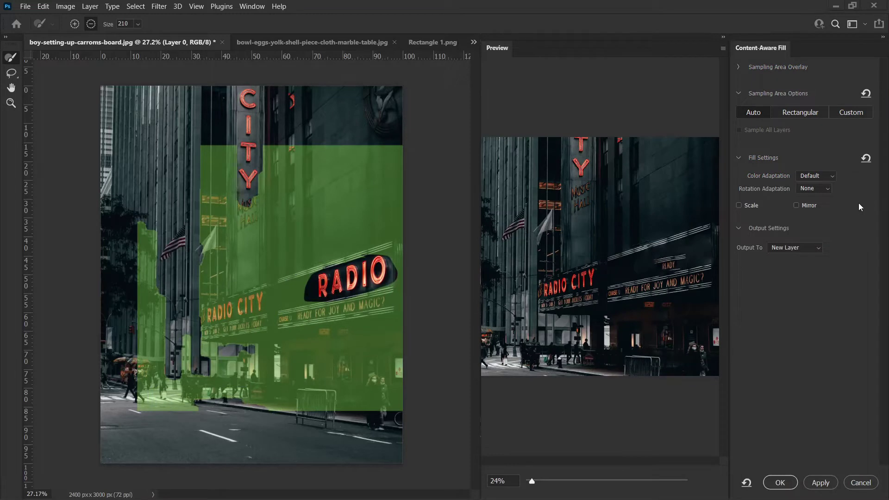
Step: Explore the sampling overlay settings, keeping the original colour and the Sampling Area indication
left_click(739, 67)
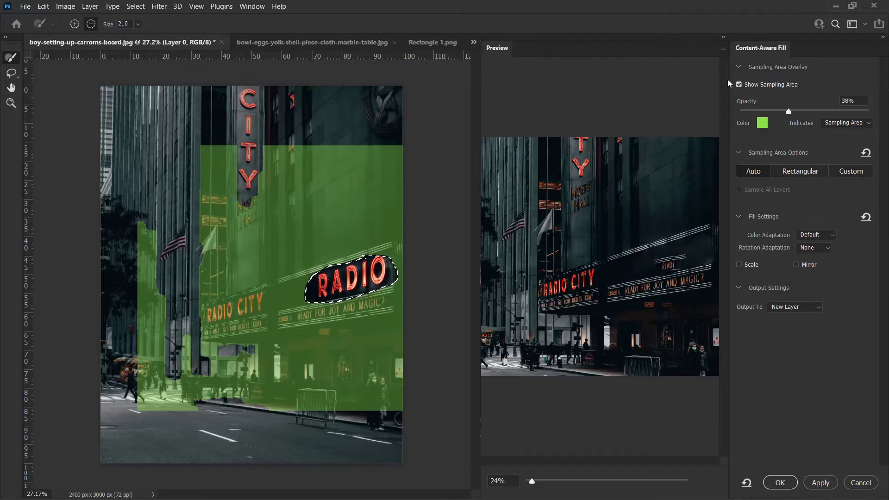
left_click(763, 124)
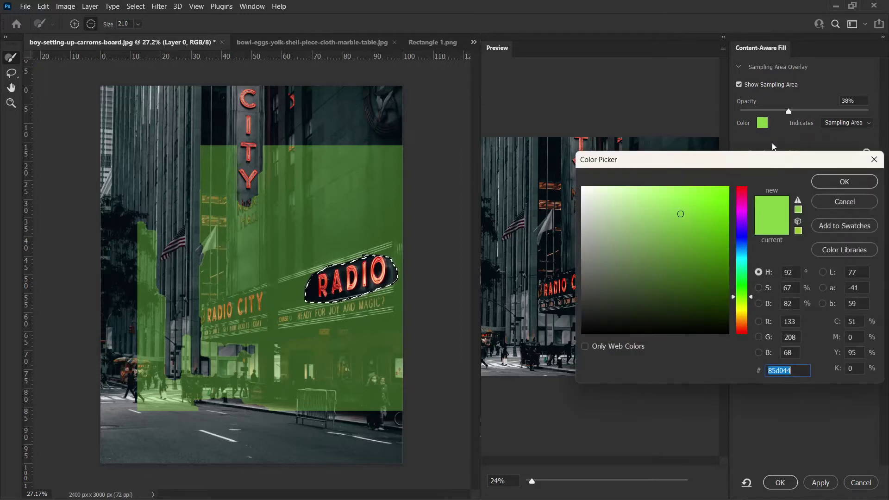
left_click(746, 198)
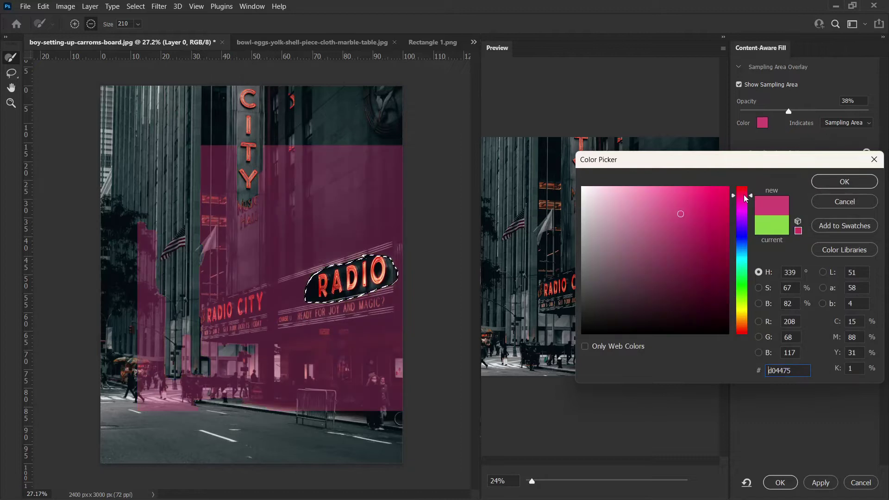
left_click(719, 221)
left_click(850, 203)
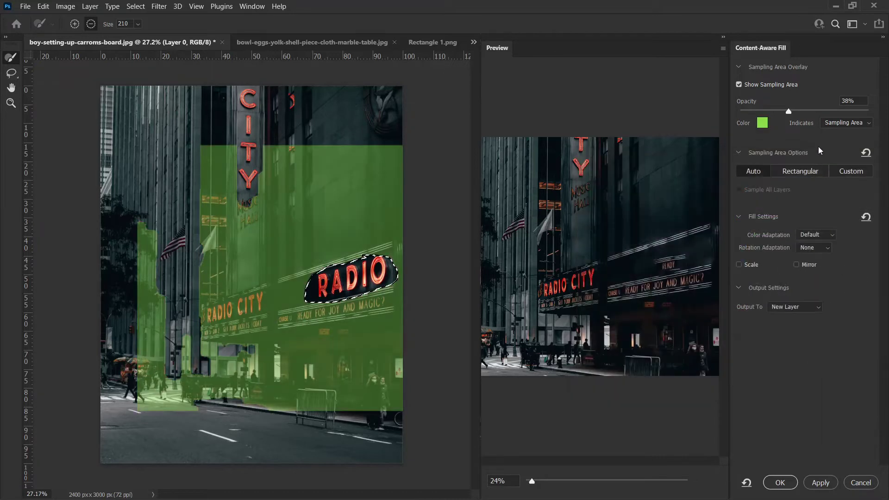
left_click(843, 125)
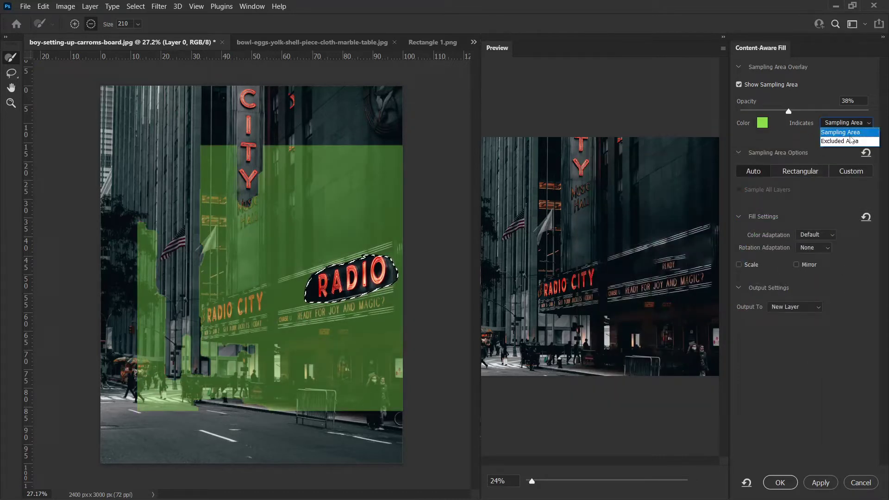
left_click(854, 141)
left_click(857, 124)
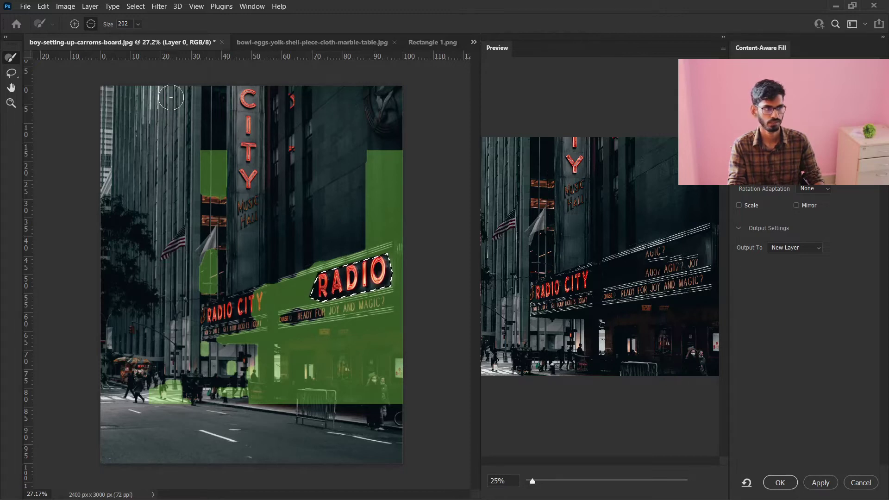
Step: Subtract the JOY AND band, street edge and lower-left sidewalk from the sampling area
mouse_move(342, 307)
left_mouse_down()
mouse_move(296, 315)
mouse_move(394, 319)
left_mouse_up()
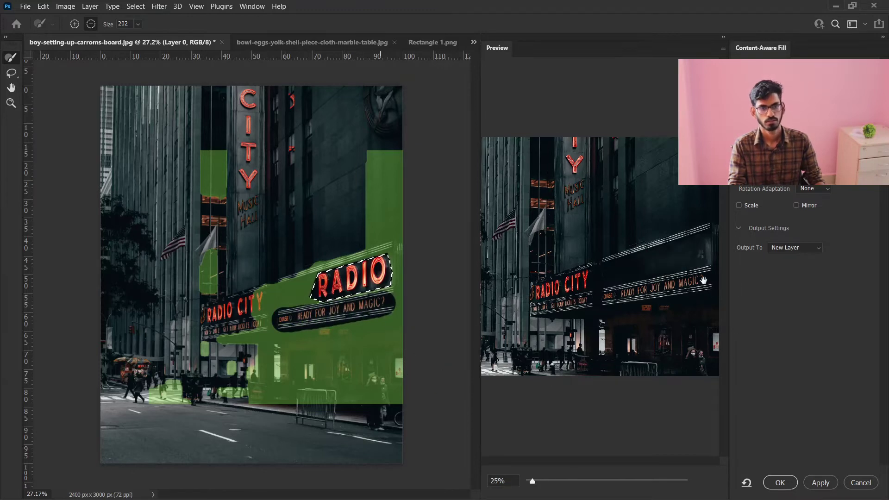
left_click_drag(404, 247, 378, 235)
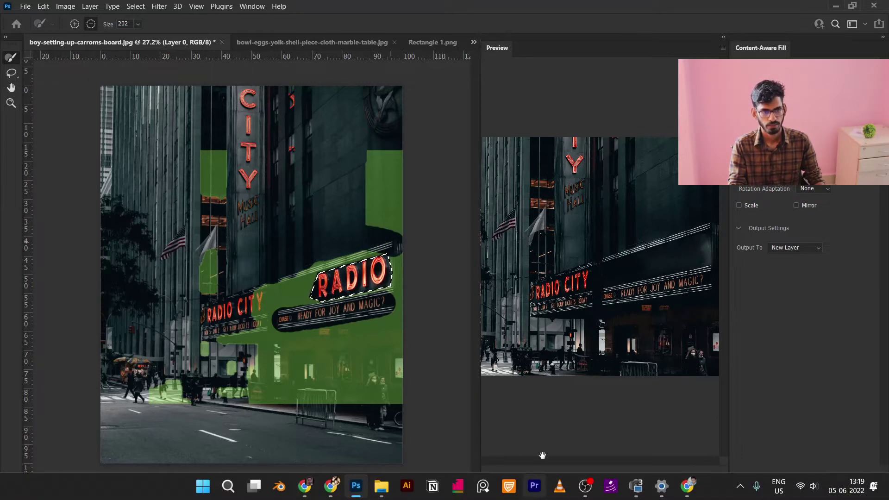
left_click_drag(533, 482, 540, 483)
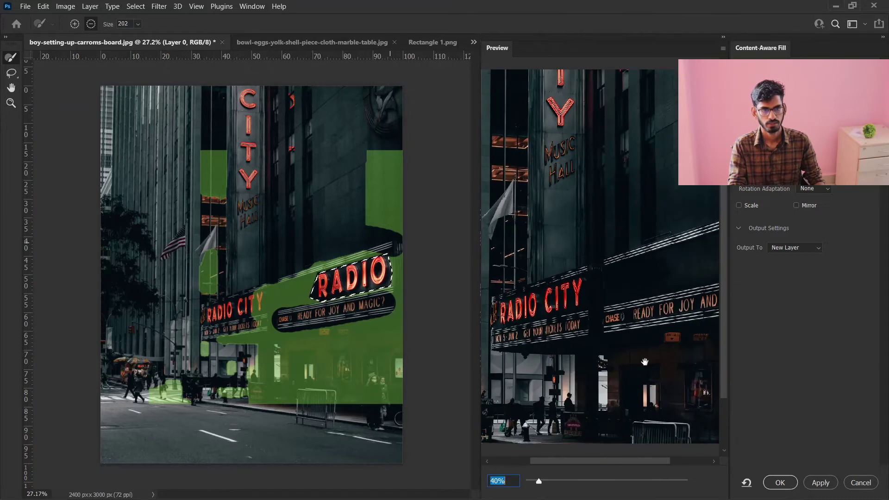
left_click_drag(669, 302, 601, 288)
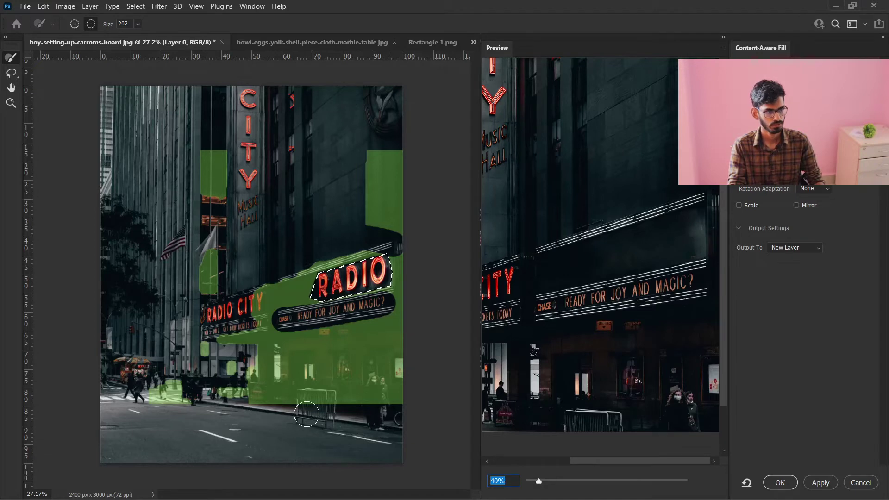
left_click_drag(250, 391, 279, 392)
scroll(557, 300, "up", 3)
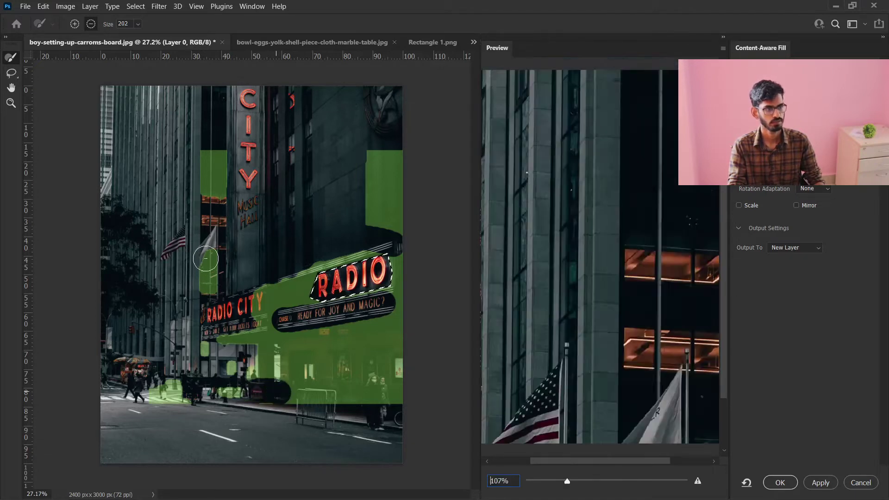
scroll(689, 298, "down", 3)
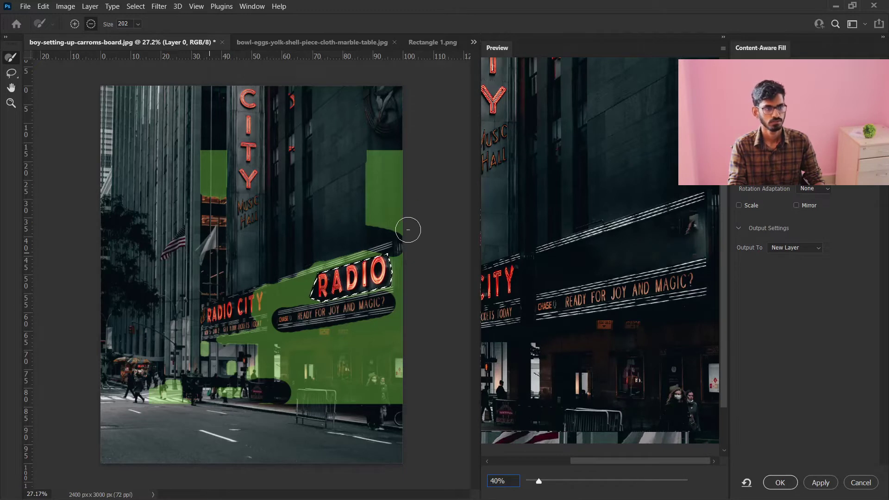
left_click_drag(391, 362, 409, 397)
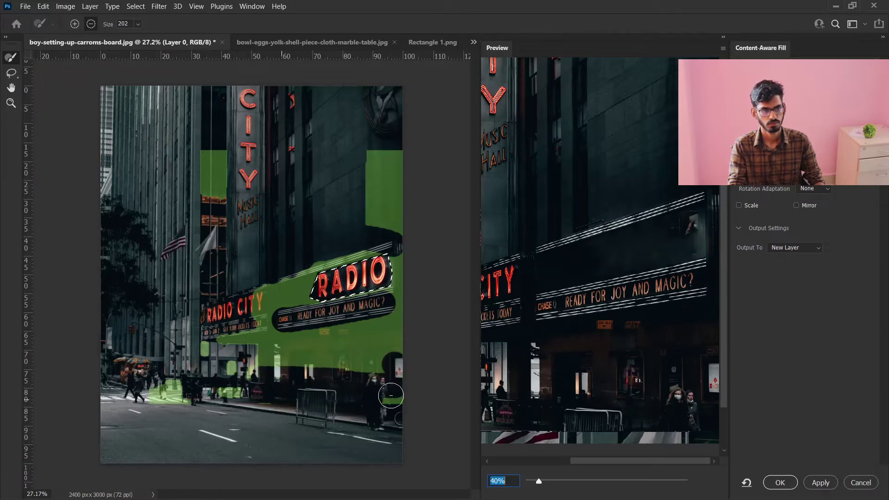
left_click_drag(195, 380, 241, 394)
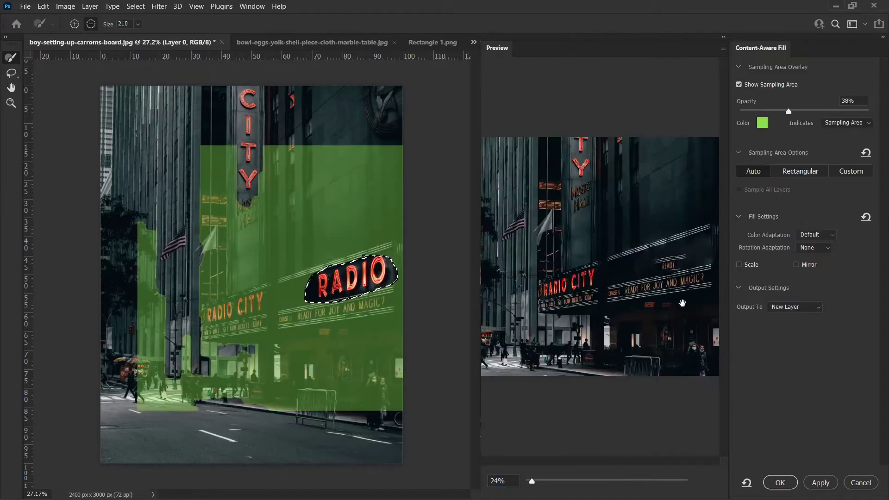
Step: Switch the sampling area to Custom and paint a patch over the wall above RADIO
left_click(801, 171)
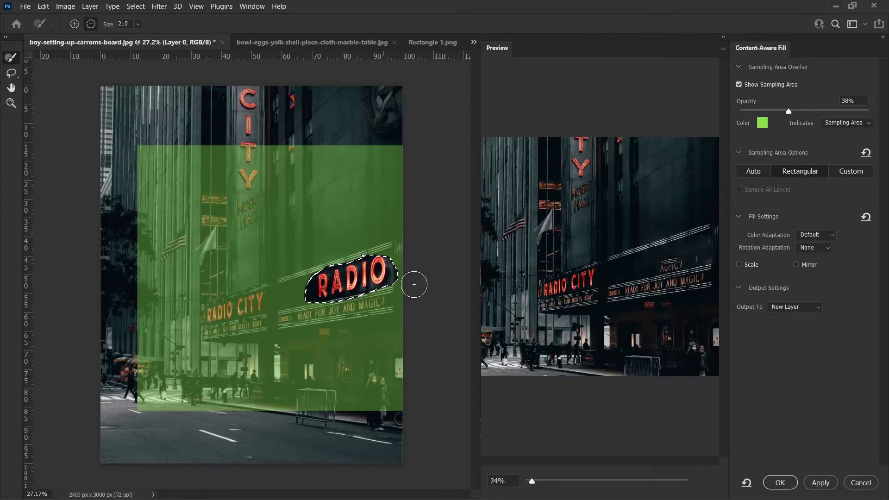
left_click(851, 175)
left_click(430, 189)
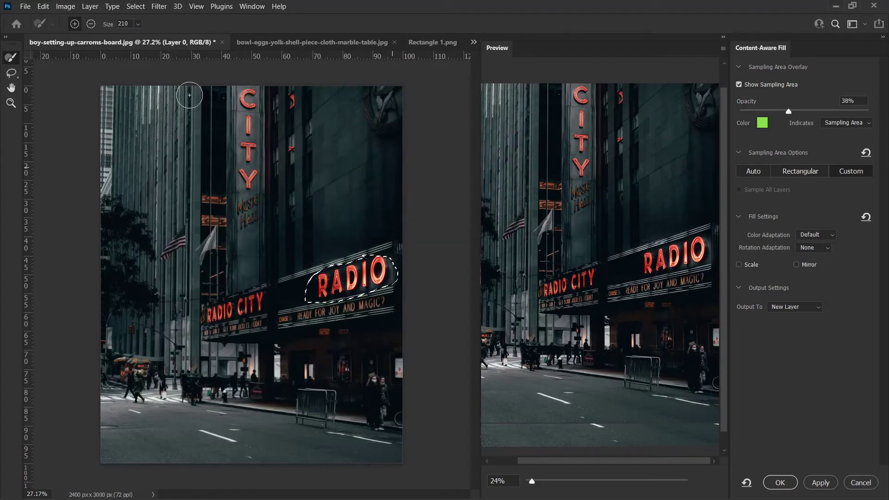
mouse_move(338, 162)
left_mouse_down()
mouse_move(345, 199)
mouse_move(389, 159)
mouse_move(367, 208)
left_mouse_up()
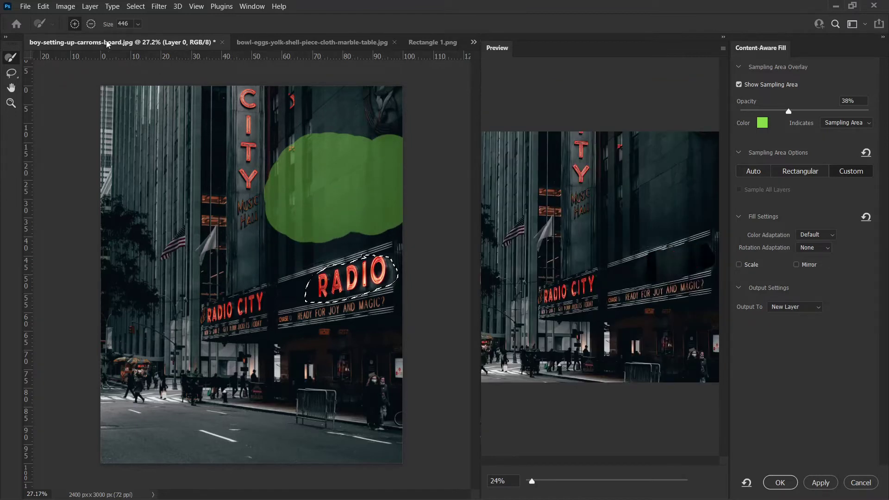
Step: Trim the painted patch with a smaller brush and add a sampling patch beside CITY
left_click(91, 24)
left_click_drag(290, 134, 293, 234)
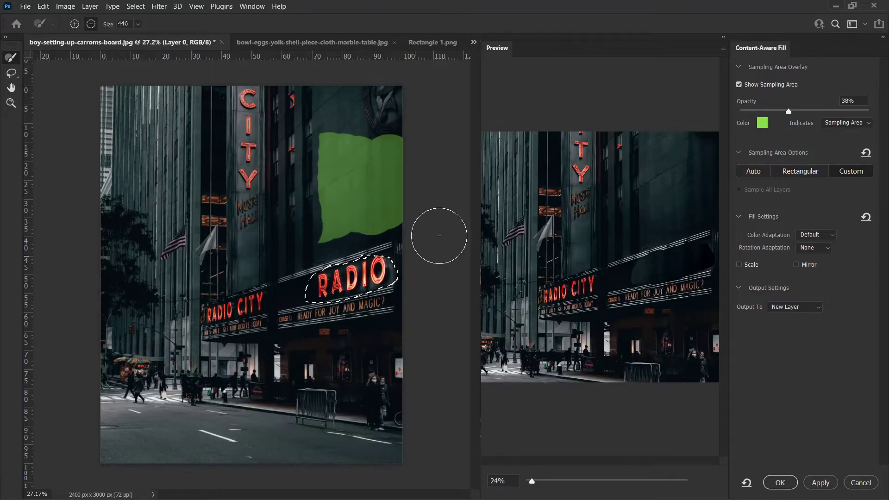
mouse_move(227, 213)
left_mouse_down()
mouse_move(248, 235)
mouse_move(248, 278)
left_mouse_up()
left_click(74, 24)
left_click_drag(325, 139, 334, 194)
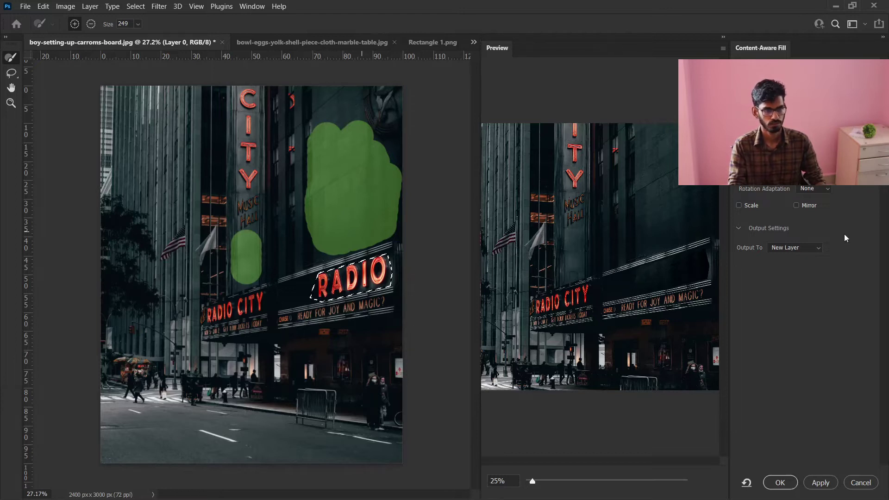
left_click(817, 248)
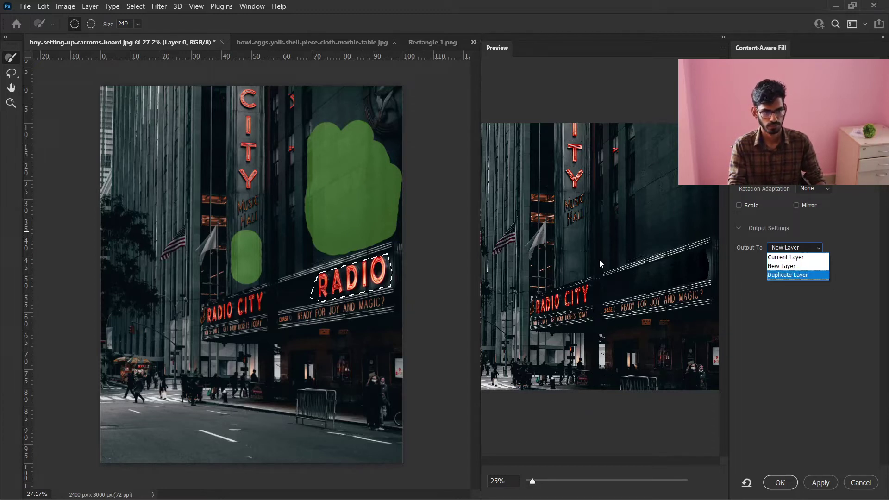
Step: Output the fill to a new layer, deselect, and toggle Layer 0 copy to compare
left_click(788, 275)
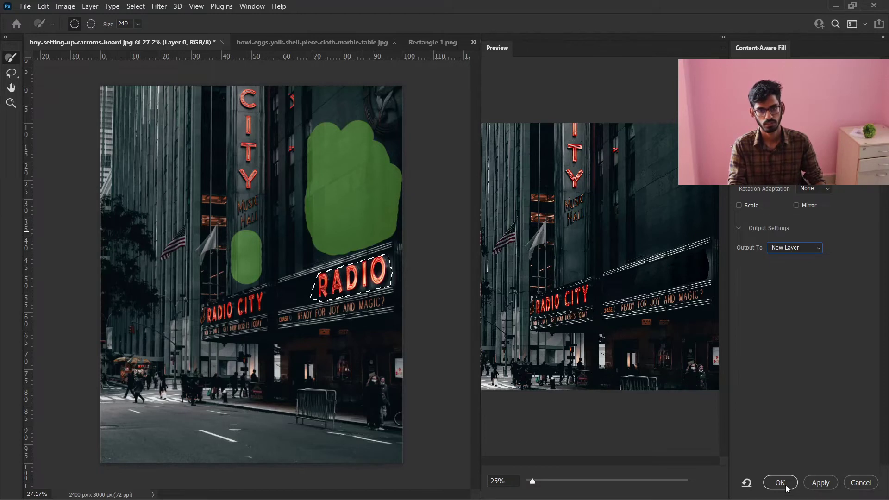
left_click(780, 482)
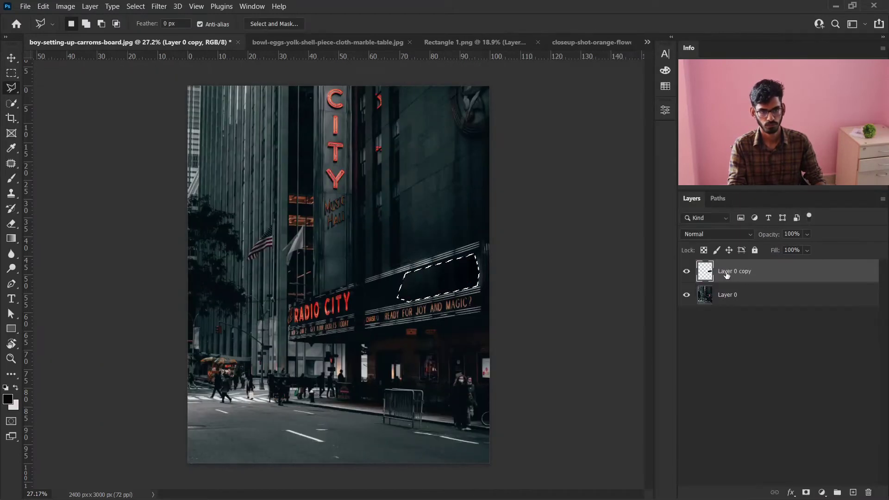
key("ctrl+d")
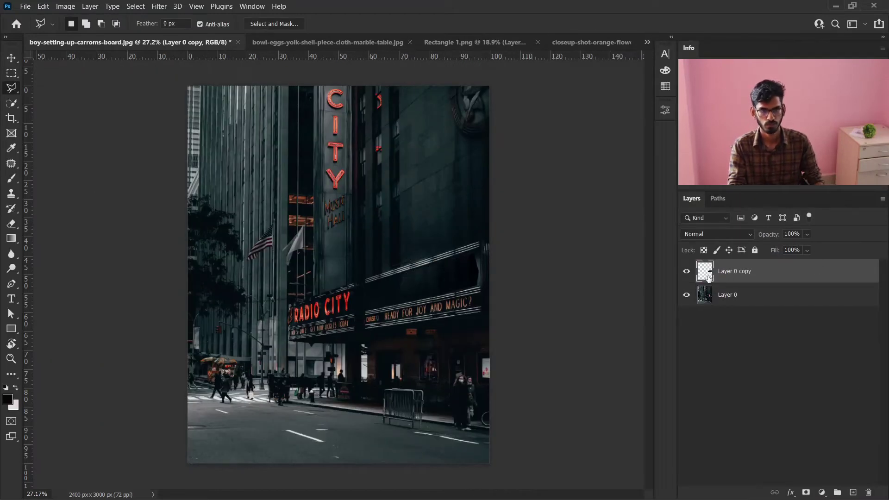
left_click(687, 273)
left_click(688, 272)
left_click(783, 301)
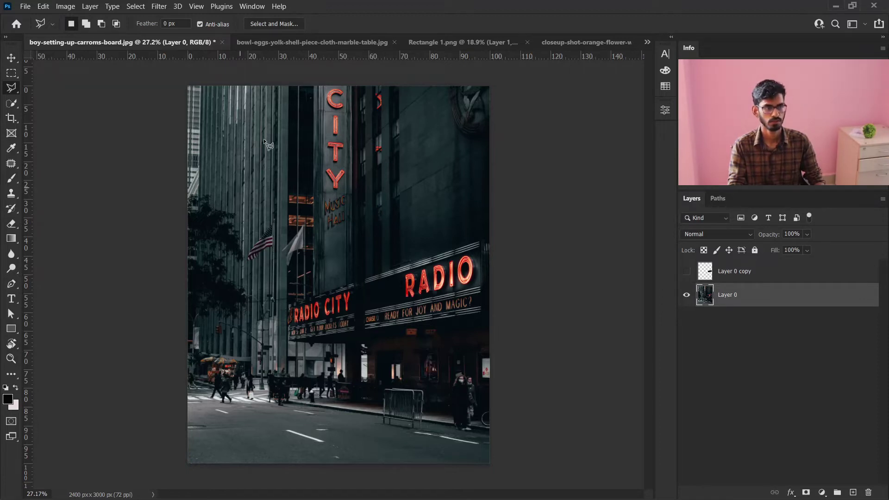
Step: Reload the RADIO selection from the layer thumbnail and reopen Content-Aware Fill
left_click(705, 273, "ctrl")
left_click(43, 6)
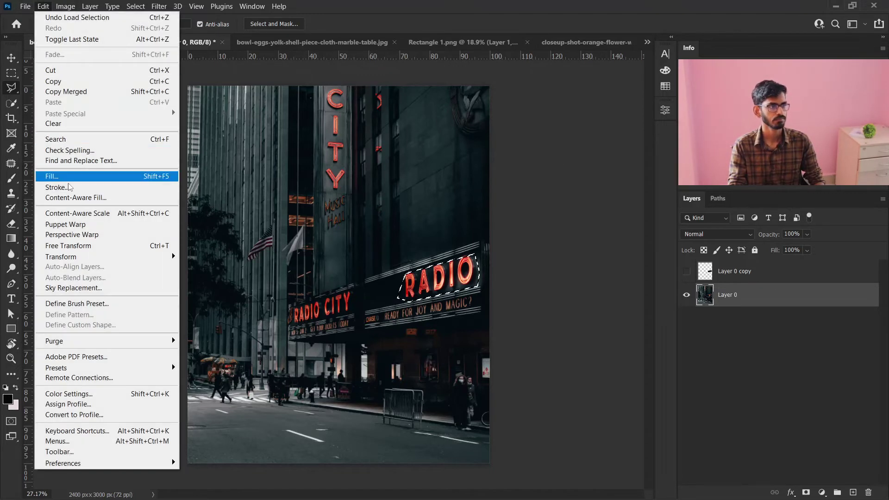
left_click(75, 198)
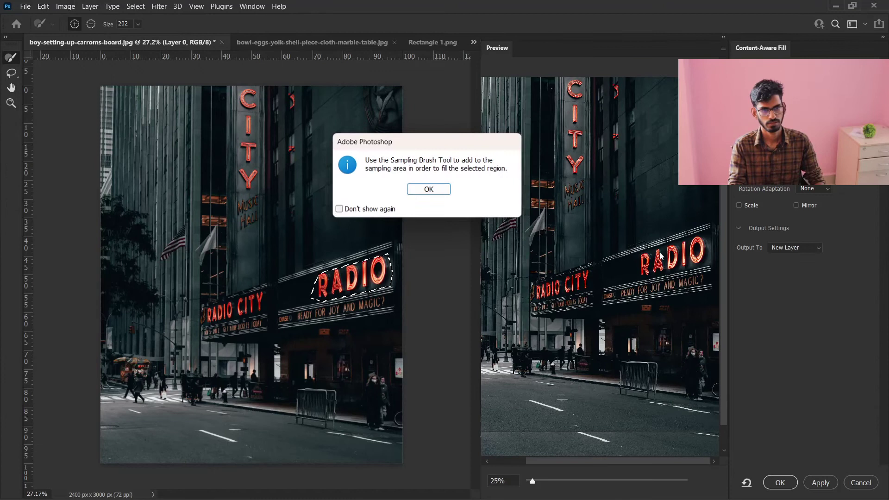
left_click(428, 190)
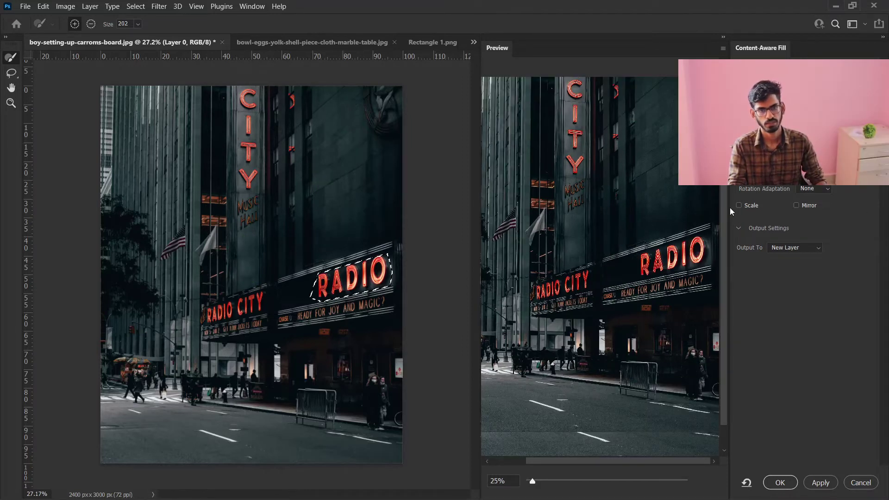
Step: Try enabling Scale, back out at the warning, and cancel Content-Aware Fill unapplied
left_click(739, 206)
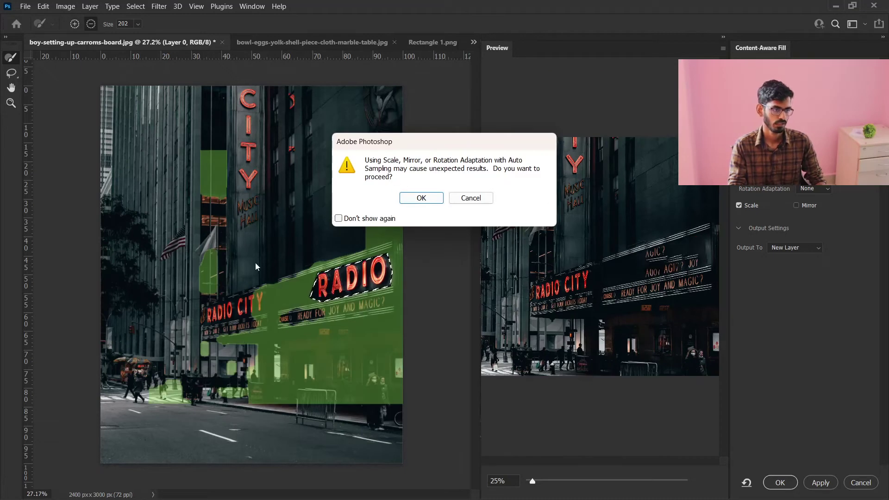
left_click(471, 198)
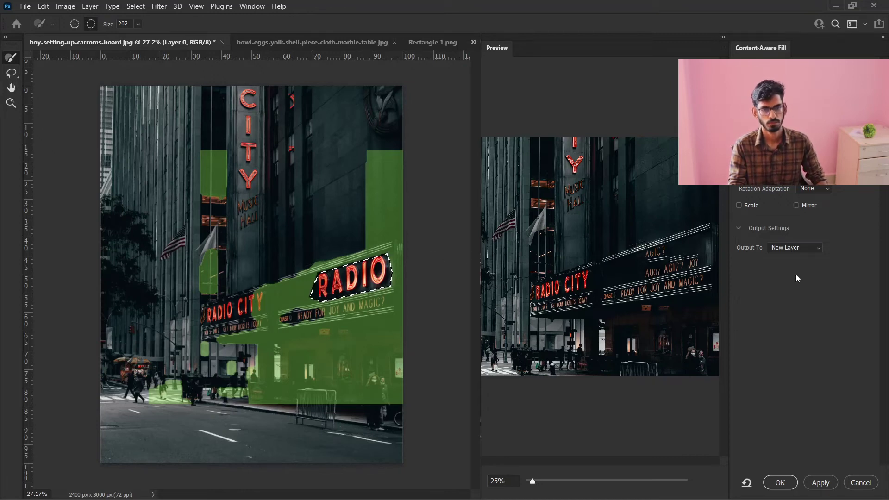
left_click(857, 483)
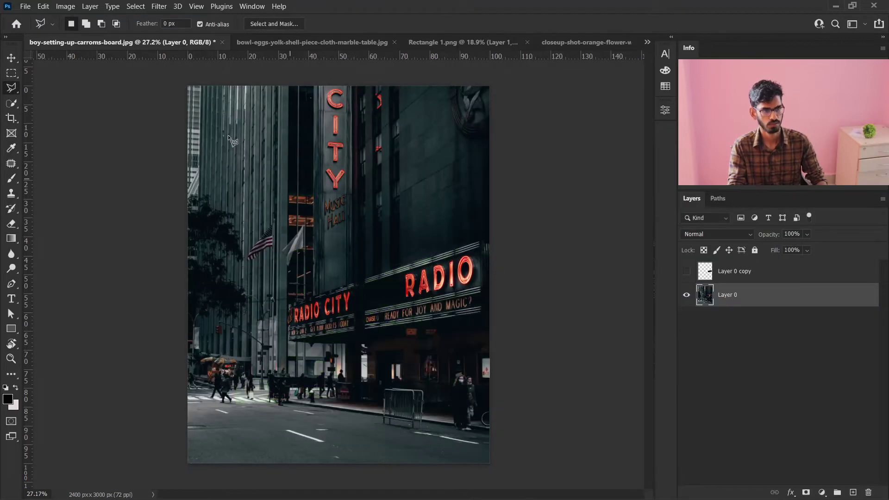
Step: Switch to the bowl-eggs mandala image and marquee-select a small box right of its orange centre
left_click(275, 42)
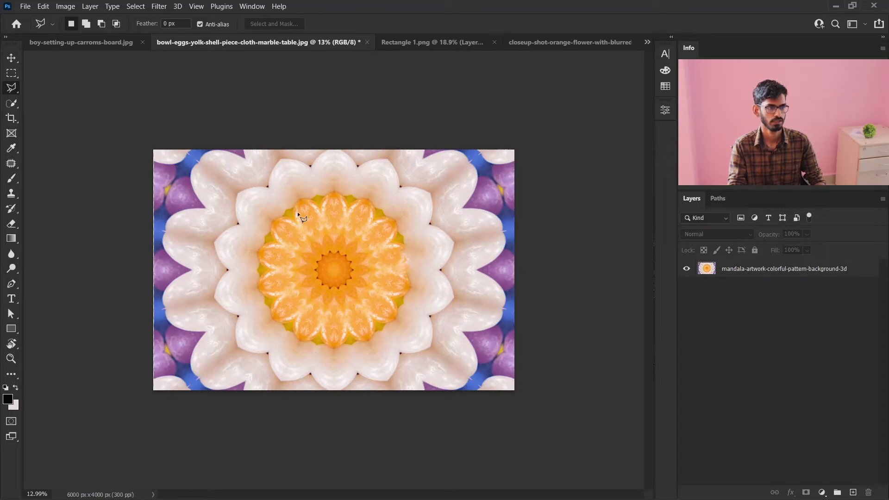
left_click(11, 73)
left_click_drag(382, 238, 432, 279)
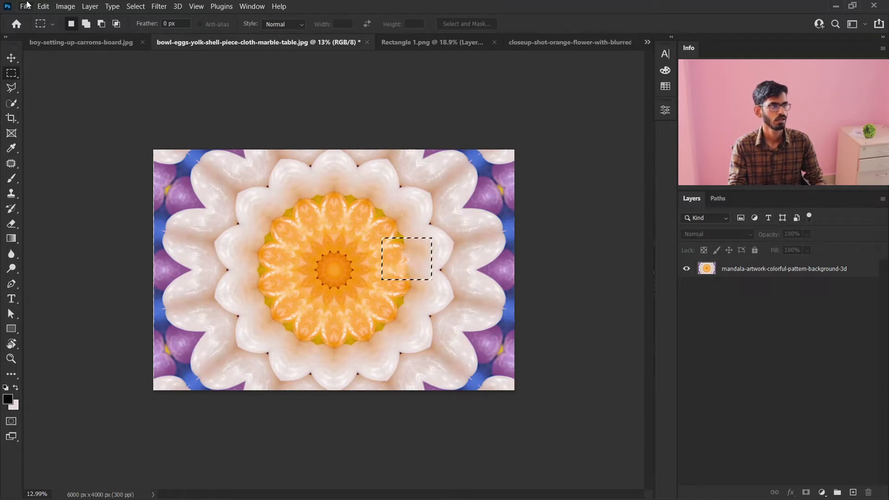
Step: Make the mandala layer active and bring up the Edit menu
left_click(44, 6)
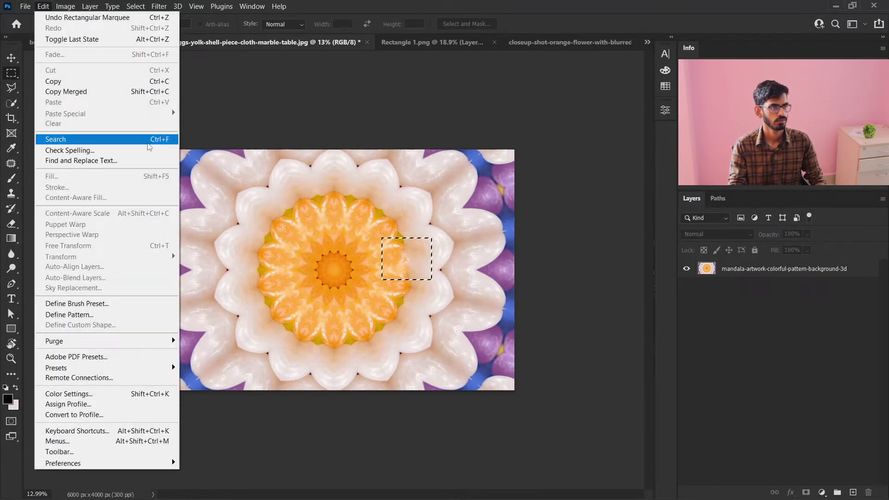
left_click(374, 275)
left_click(798, 275)
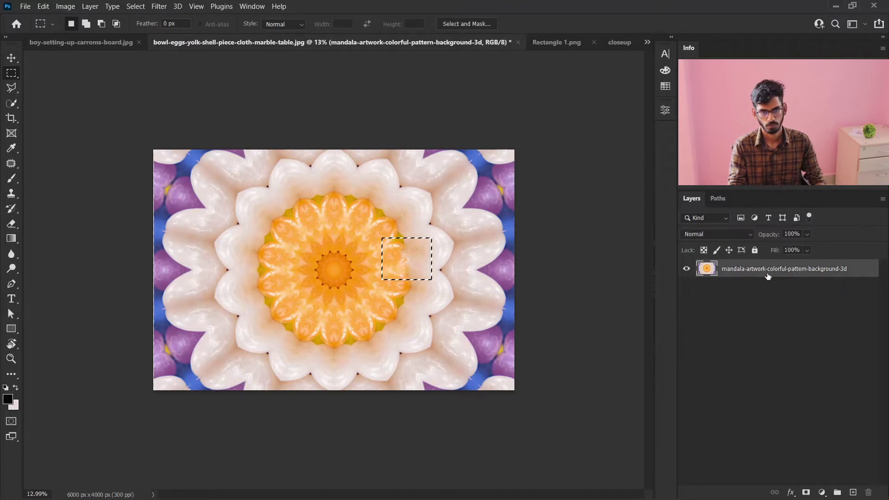
left_click(44, 6)
Step: Launch Content-Aware Fill on the patch and add the mandala's centre to the sampling area
left_click(89, 198)
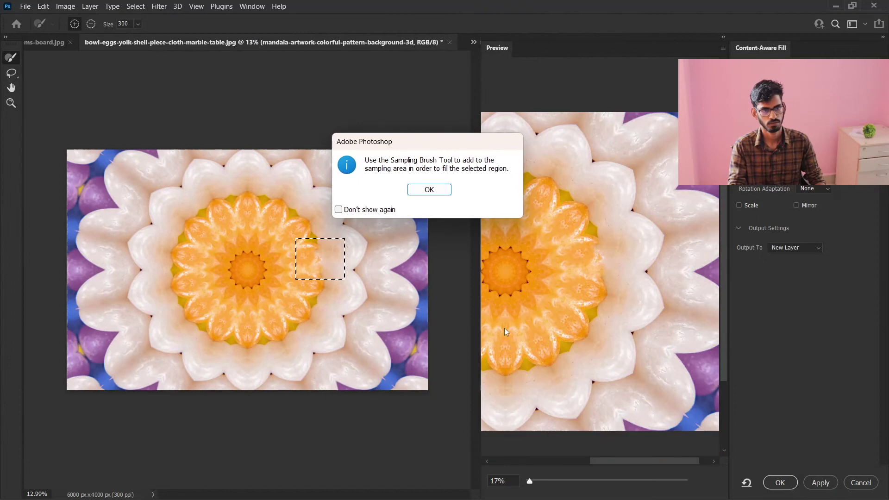
key("Return")
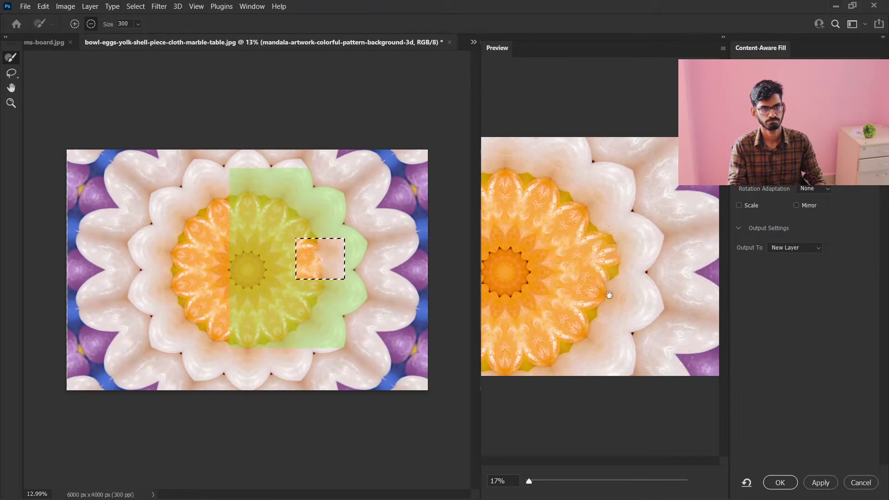
left_click(74, 27)
mouse_move(257, 199)
left_mouse_down()
mouse_move(188, 308)
mouse_move(268, 353)
mouse_move(209, 294)
mouse_move(236, 306)
left_mouse_up()
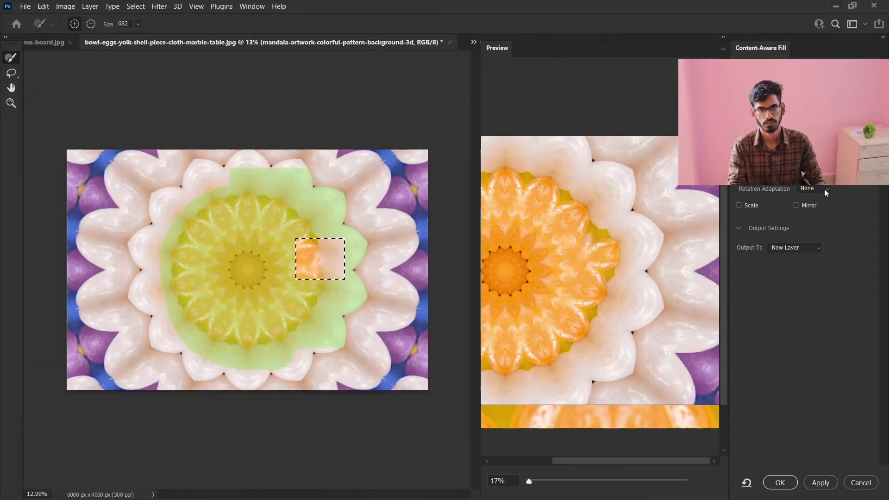
Step: Cycle Rotation Adaptation through High, Medium and Full, accepting each auto-sampling warning
left_click(825, 189)
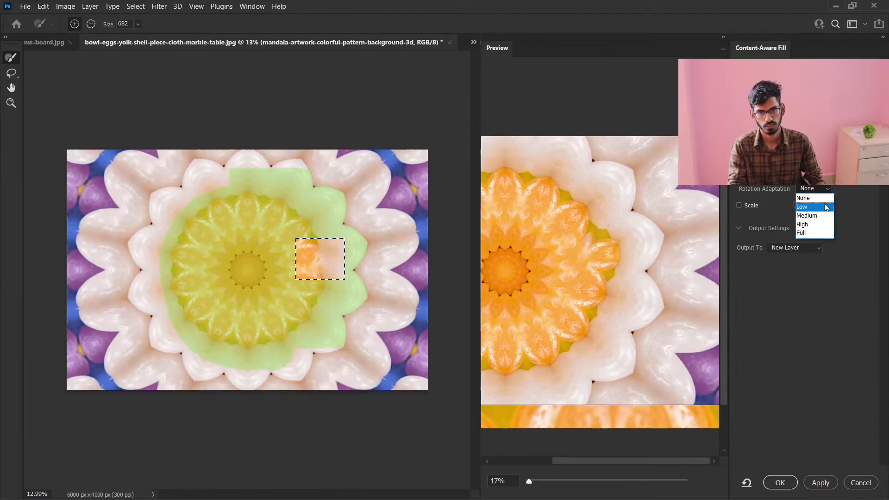
left_click(819, 225)
key("Return")
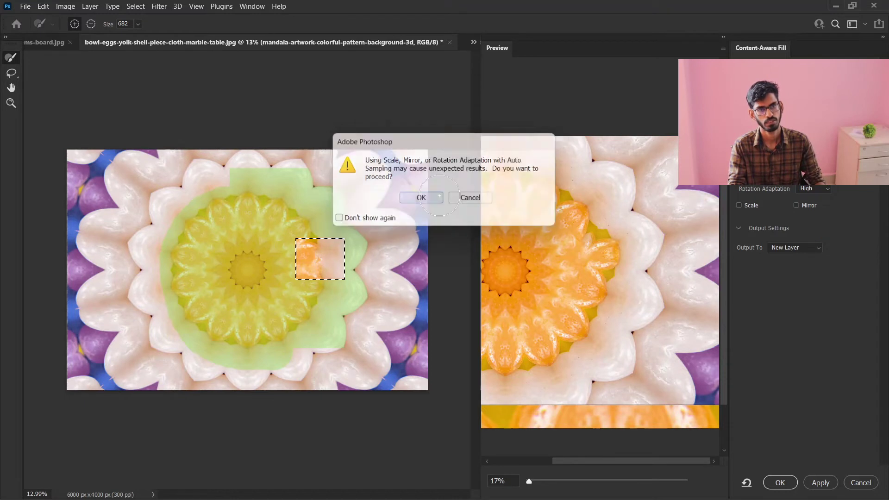
left_click(822, 187)
left_click(817, 215)
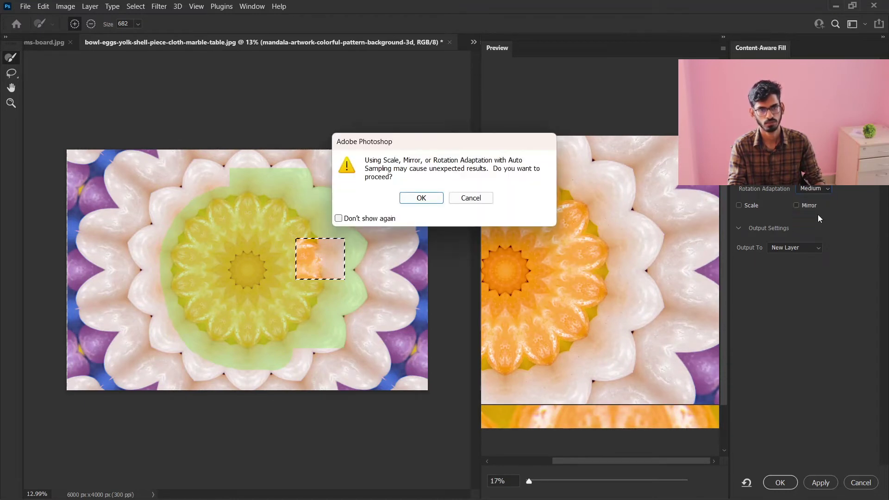
left_click(412, 195)
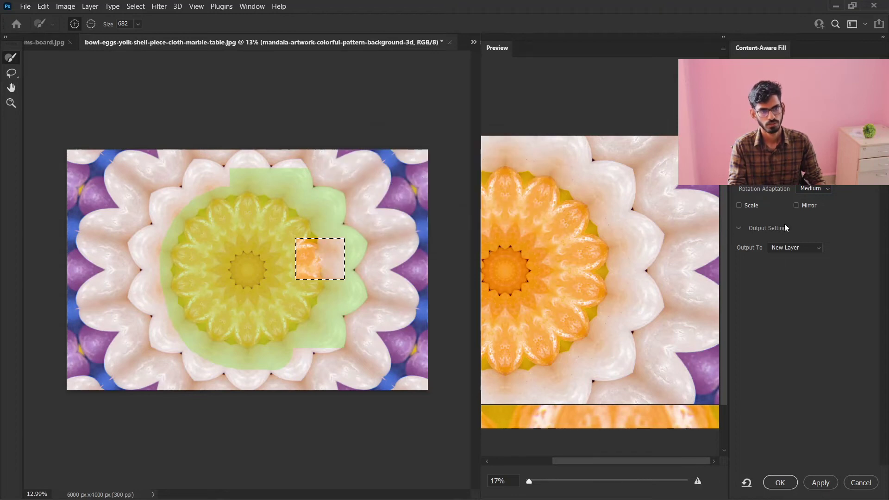
left_click(825, 187)
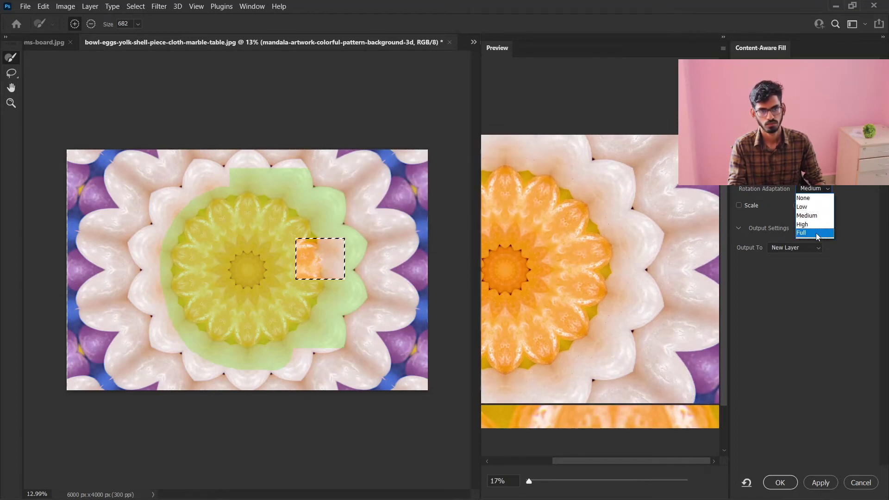
left_click(815, 234)
left_click(419, 199)
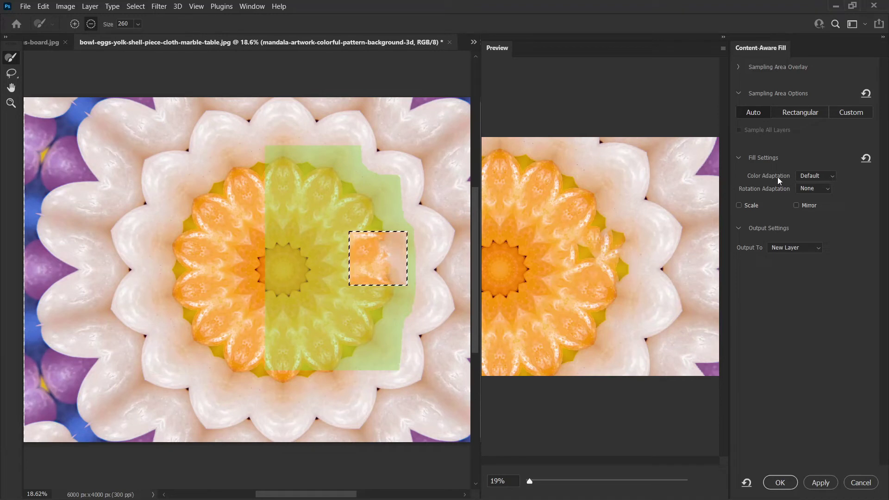
Step: Review Color and Rotation Adaptation, keeping Full rotation, then cancel Content-Aware Fill without filling
left_click(824, 177)
left_click(824, 176)
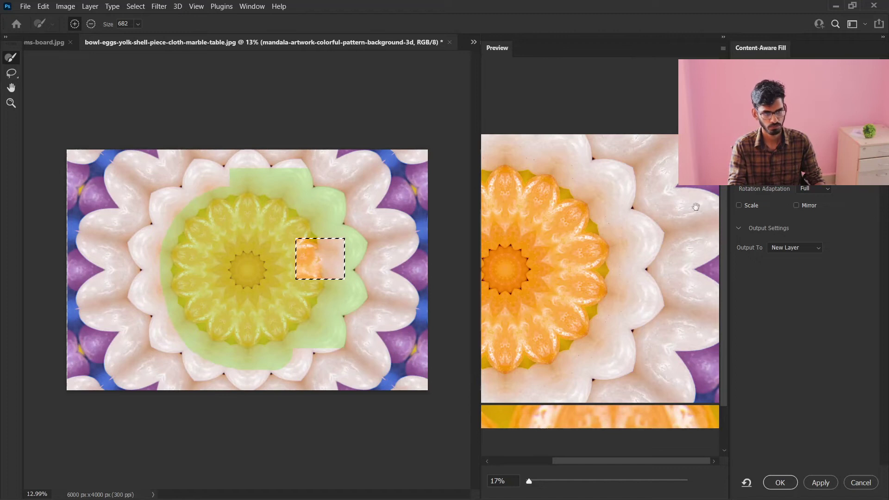
left_click(816, 189)
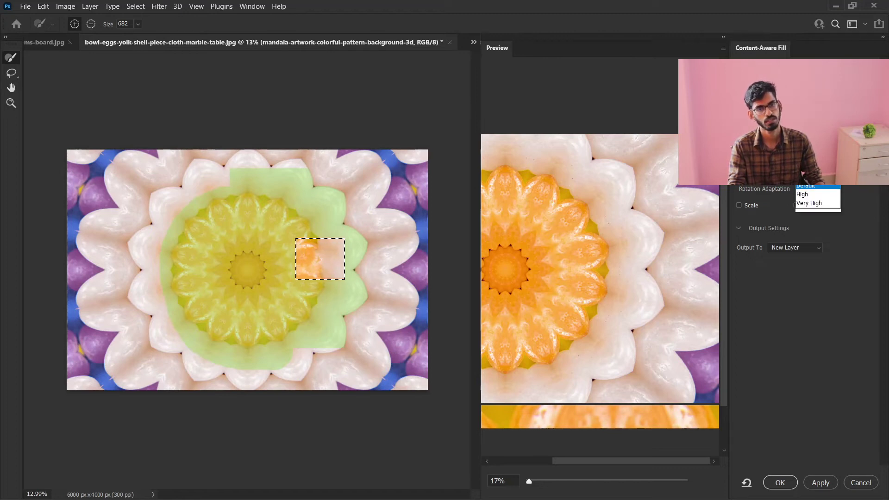
left_click(815, 216)
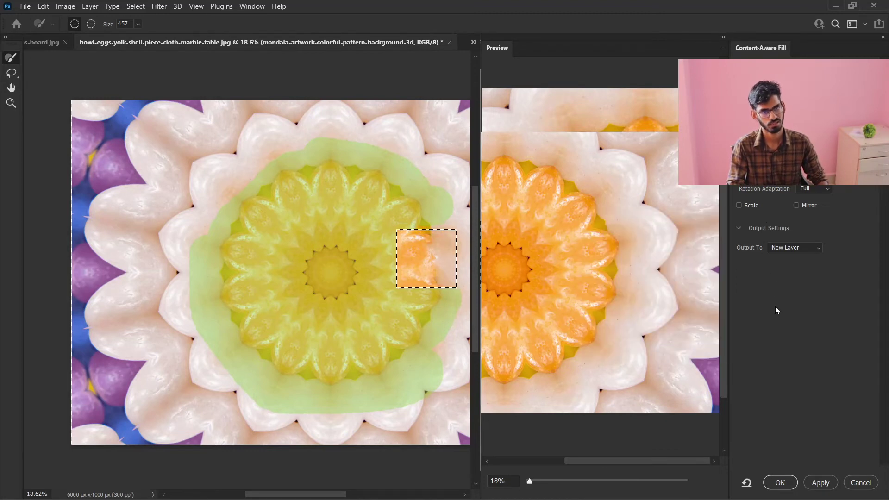
left_click(858, 483)
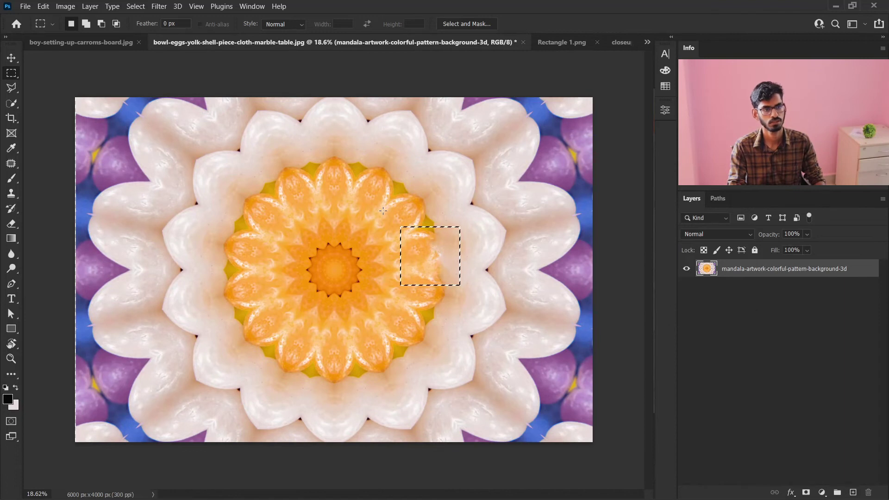
Step: Deselect, switch to the Rectangle 1.png moth image, nudge its layer down, and start Content-Aware Fill
left_click(386, 209)
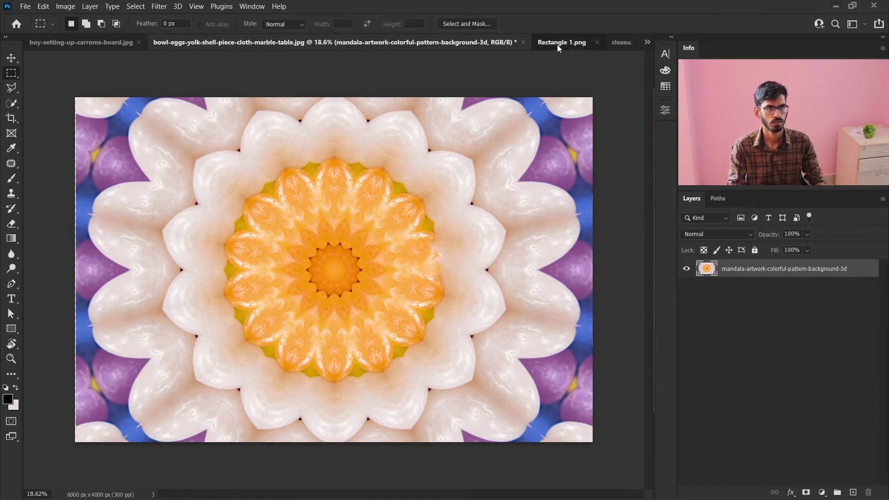
left_click(558, 45)
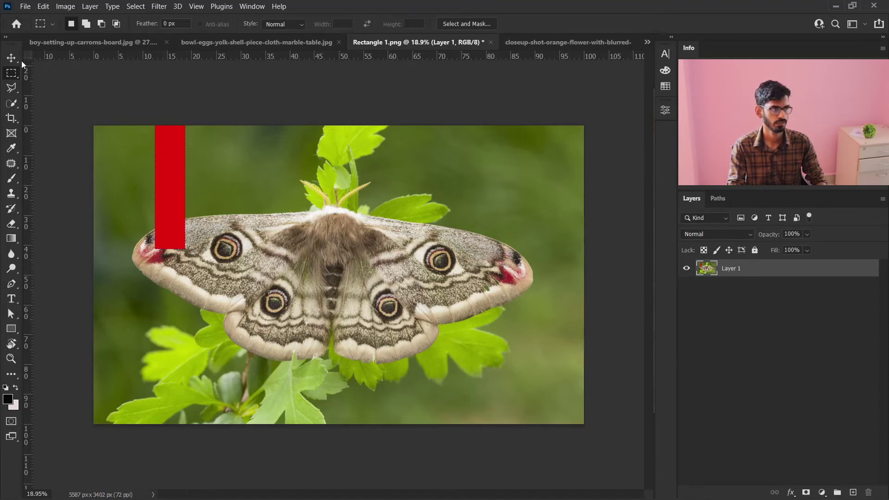
key("v")
left_click_drag(350, 208, 350, 217)
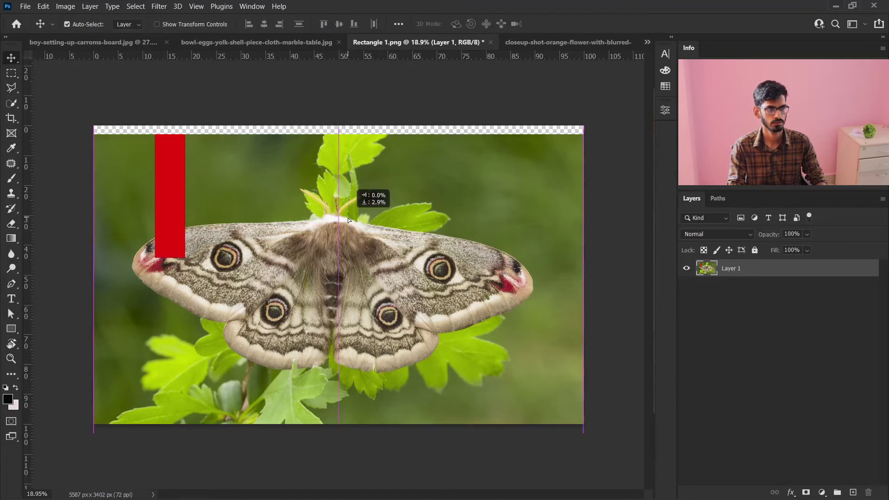
left_click(13, 74)
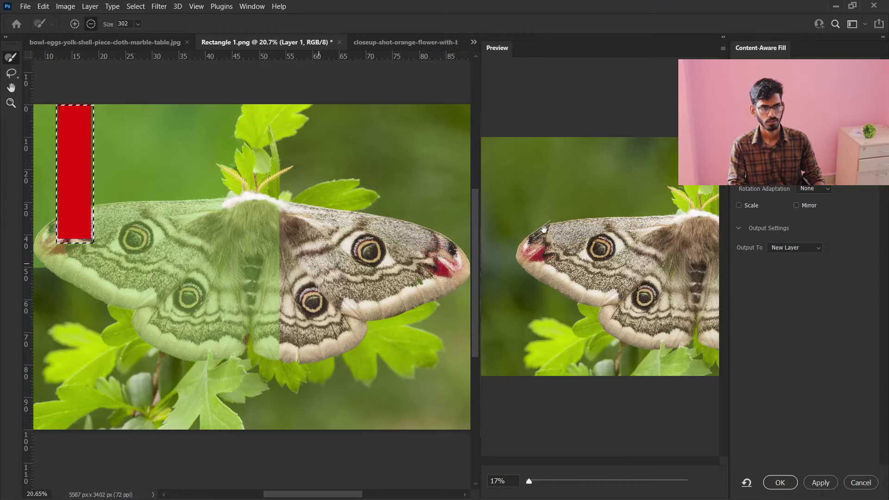
Step: Add the moth's right wing to the sampling area while adjusting the preview zoom
left_click_drag(528, 478, 527, 483)
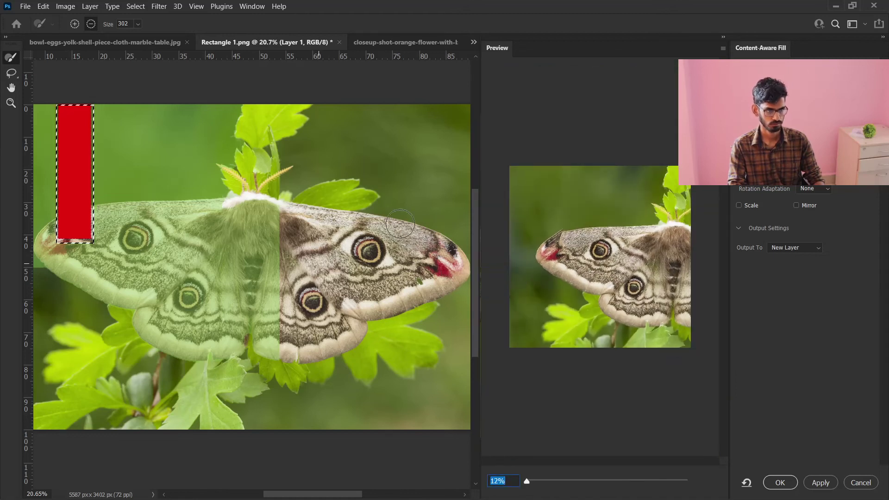
left_click(74, 24)
mouse_move(278, 218)
left_mouse_down()
mouse_move(449, 251)
mouse_move(343, 274)
mouse_move(315, 306)
left_mouse_up()
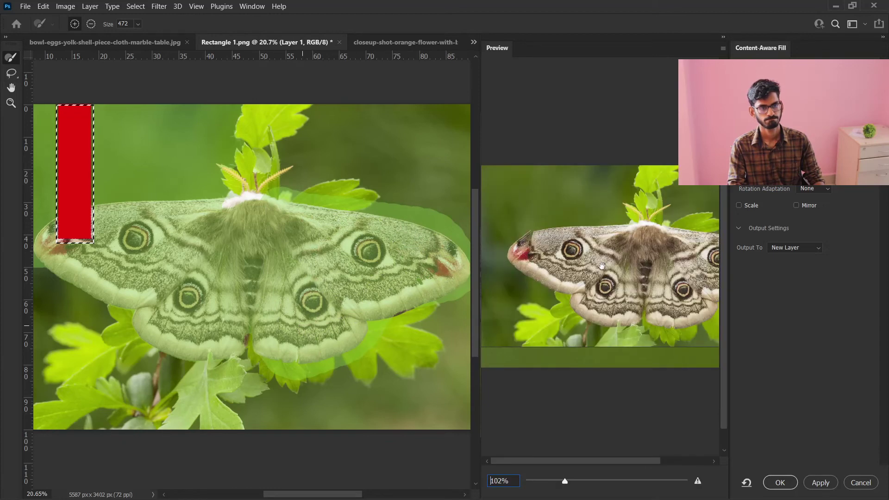
mouse_move(527, 481)
left_mouse_down()
mouse_move(552, 483)
mouse_move(543, 482)
left_mouse_up()
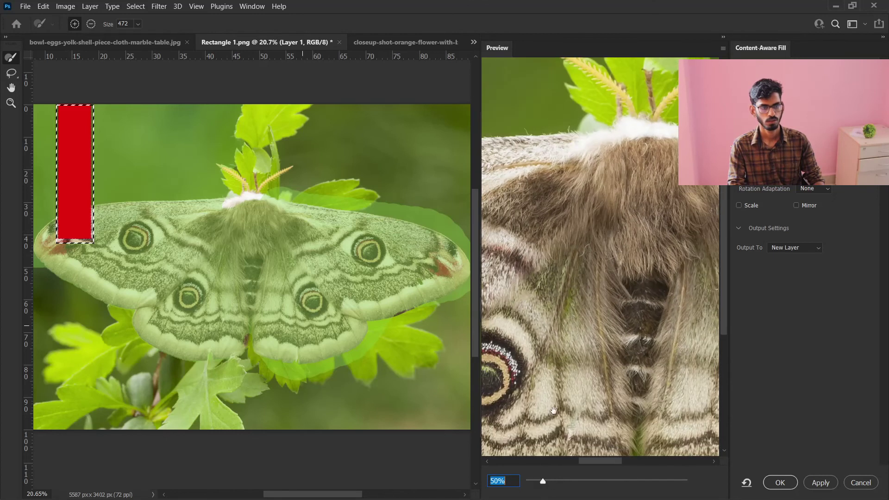
left_click_drag(554, 227, 643, 253)
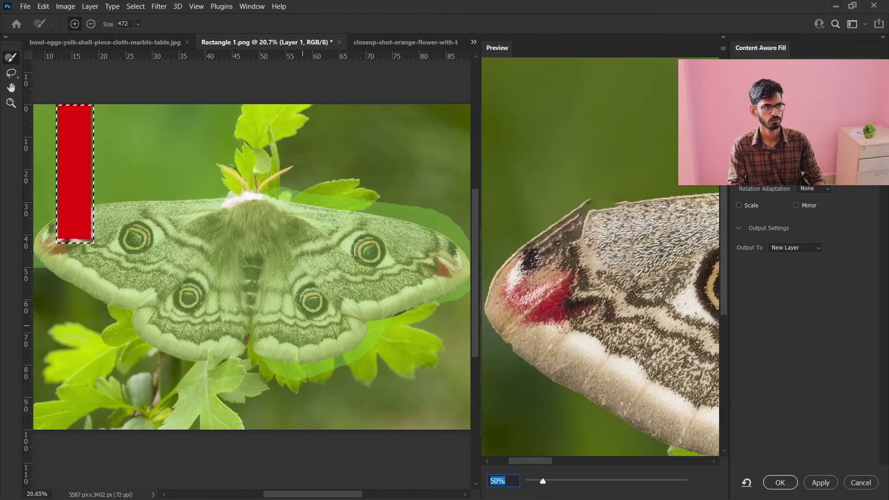
Step: Turn on Mirror, accepting the auto-sampling warning, and zoom the preview out to the whole moth
left_click(797, 205)
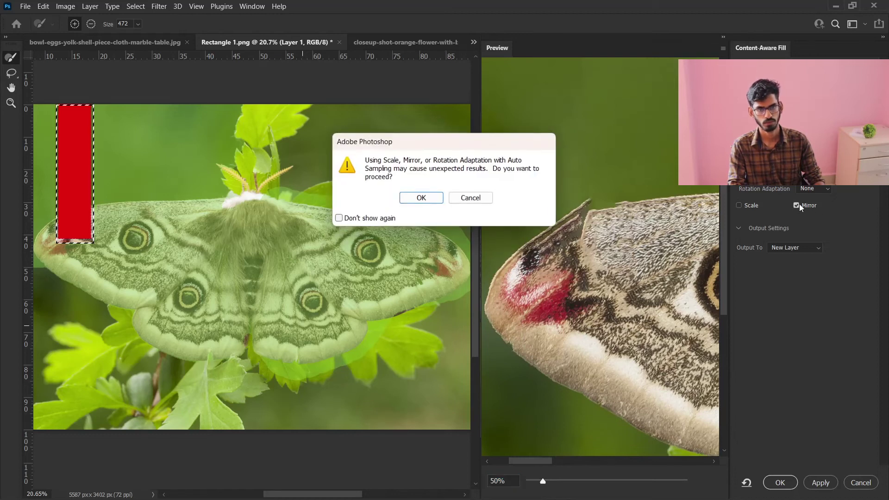
left_click(422, 198)
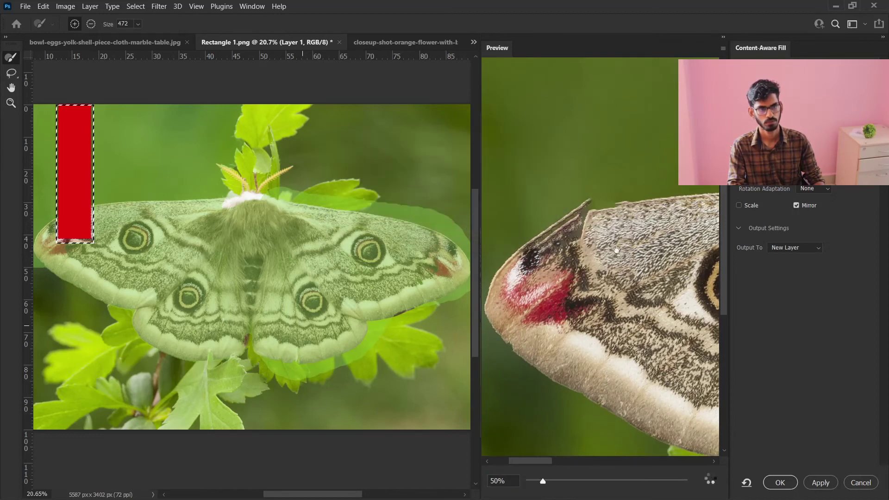
scroll(617, 250, "up", 5)
scroll(555, 238, "down", 5)
scroll(617, 242, "down", 1)
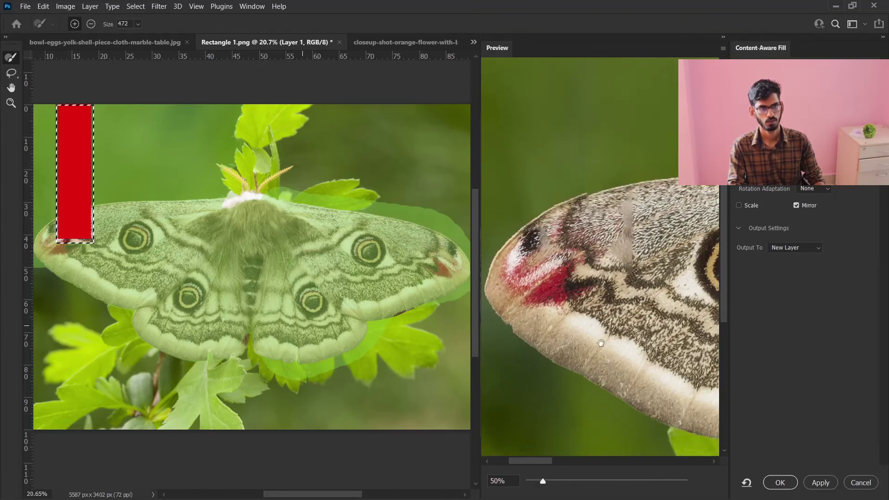
left_click_drag(537, 483, 524, 482)
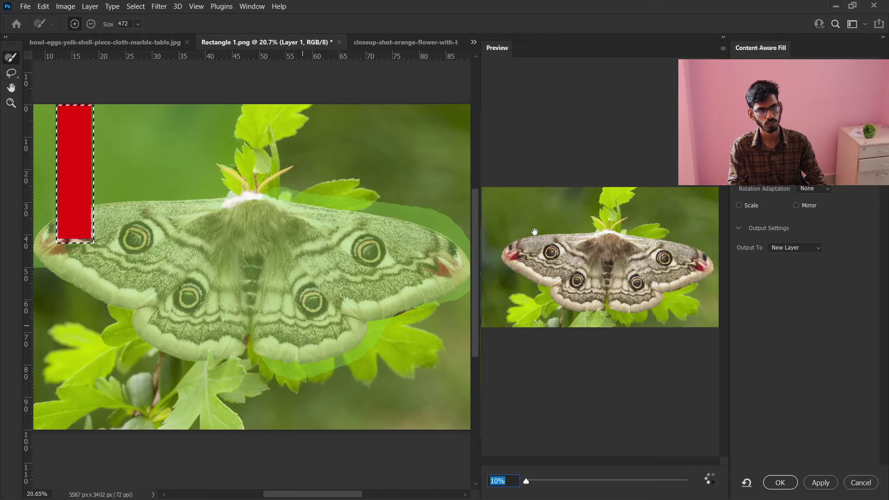
Step: Re-enable Mirror, keep Output To New Layer, and apply the fill
left_click(796, 206)
left_click(421, 198)
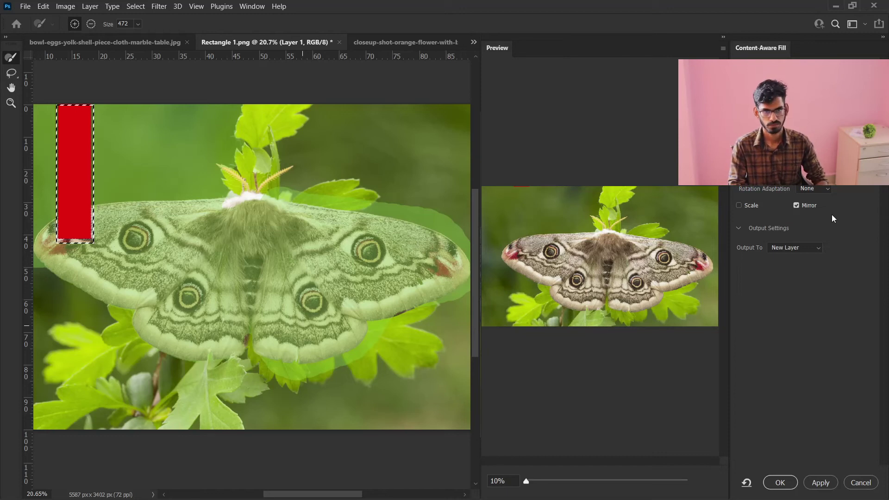
left_click(794, 247)
left_click(803, 267)
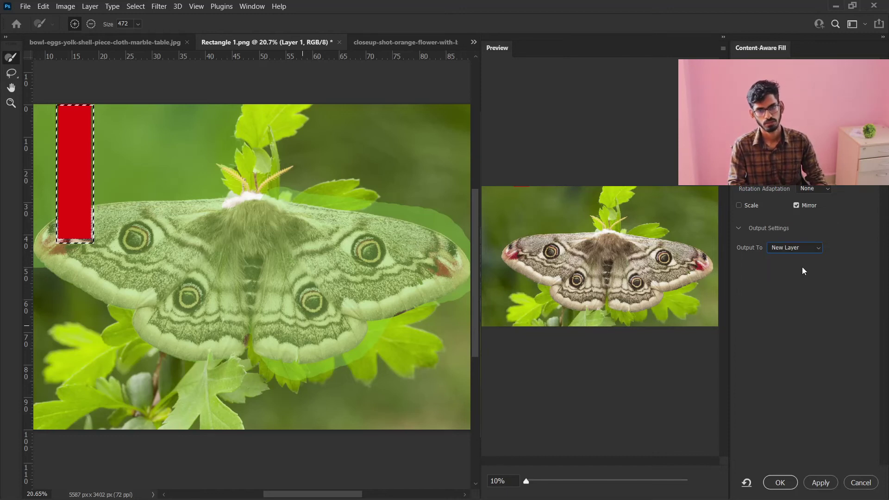
left_click(790, 485)
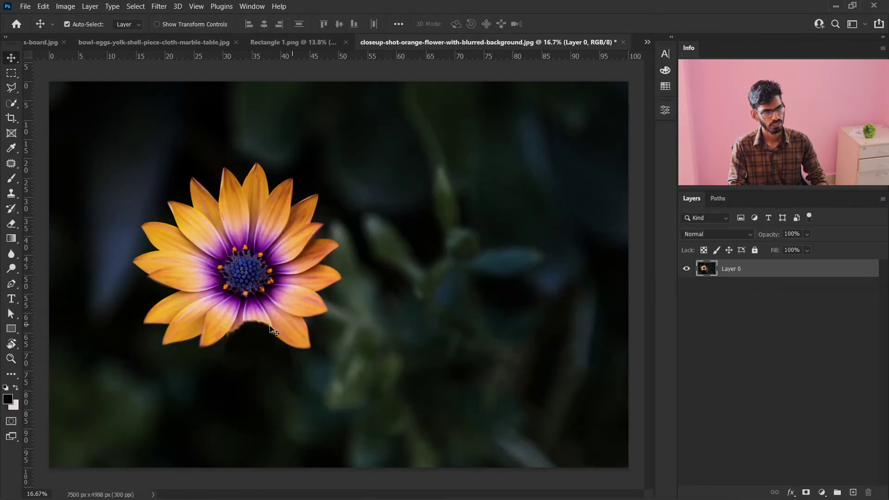
Step: Zoom out to fit the orange flower photo in view
scroll(274, 331, "down", 1)
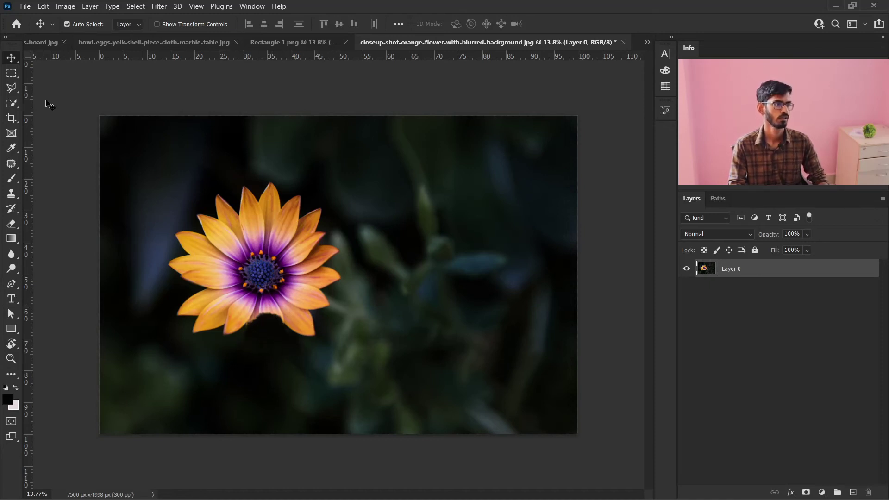
Step: Pick the freehand Lasso tool, glance at the Edit menu, and discard a trial selection
left_click(12, 103)
left_click(11, 87)
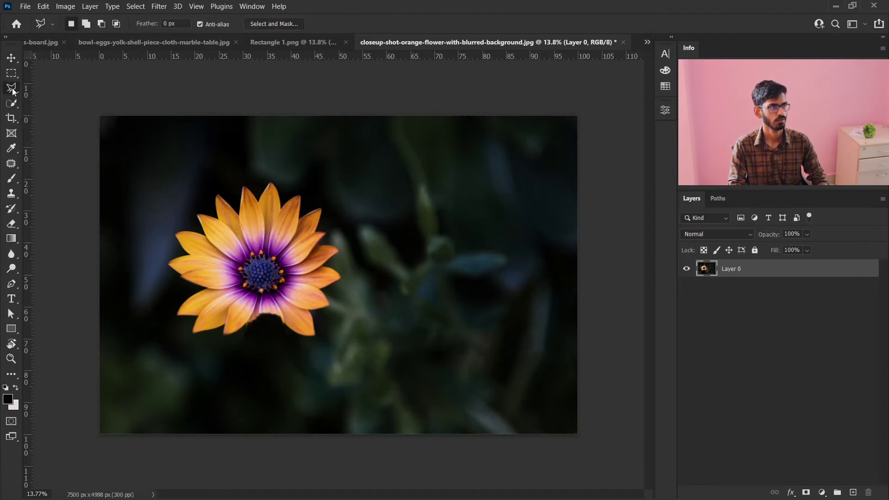
left_click(49, 88)
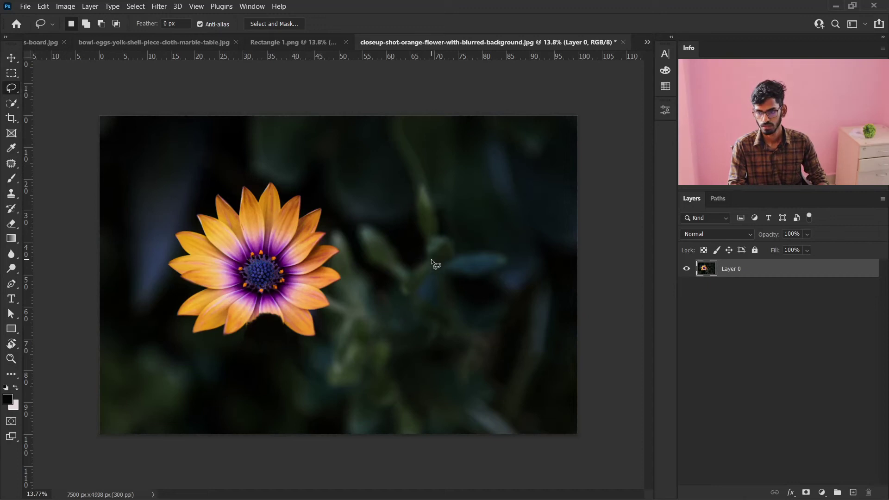
left_click(43, 6)
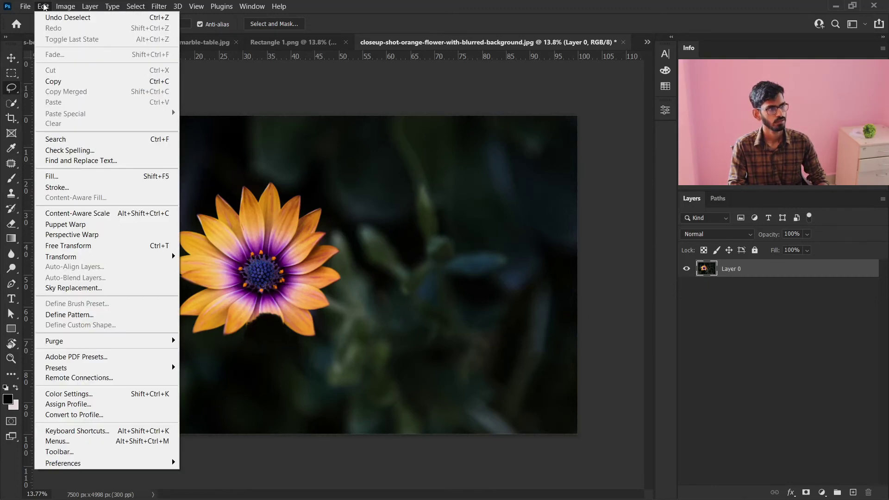
left_click(43, 6)
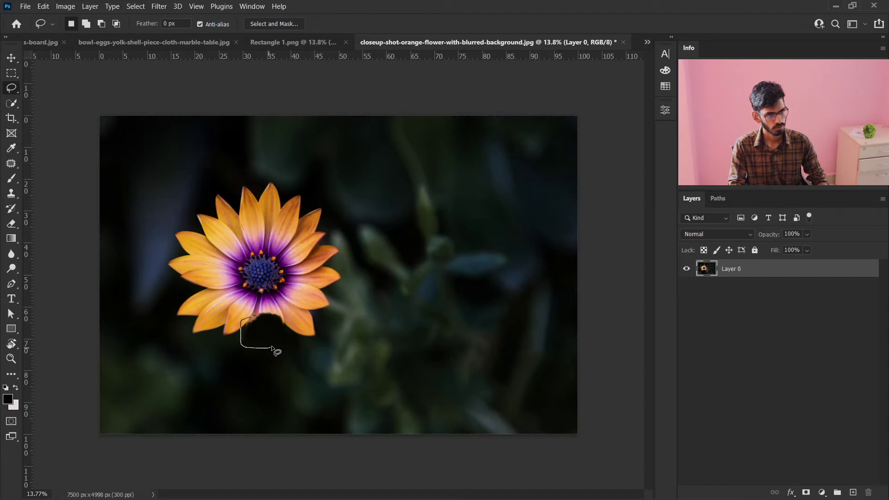
left_click_drag(283, 334, 287, 334)
key("ctrl+d")
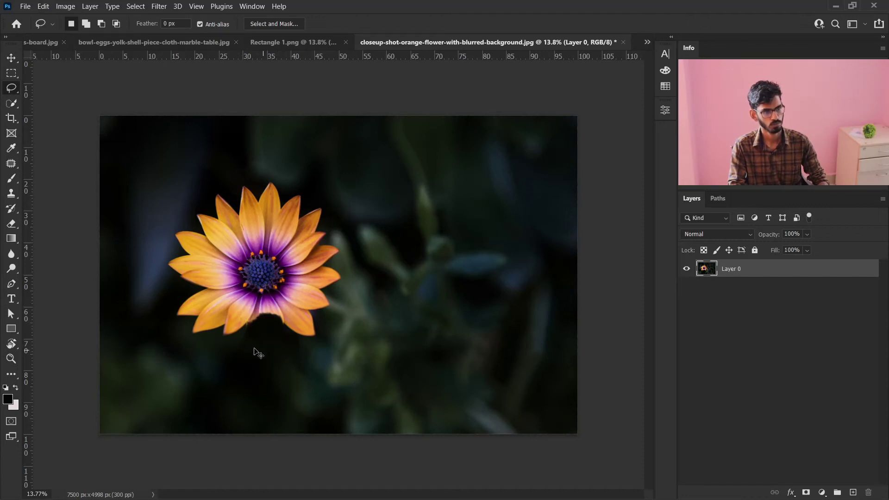
Step: Zoom in, lasso the missing-petal gap below the flower's centre, and start Content-Aware Fill
scroll(294, 332, "up", 3)
scroll(294, 333, "up", 2)
mouse_move(222, 296)
left_mouse_down()
mouse_move(301, 407)
mouse_move(364, 337)
mouse_move(369, 273)
left_mouse_up()
left_click_drag(341, 226, 237, 258)
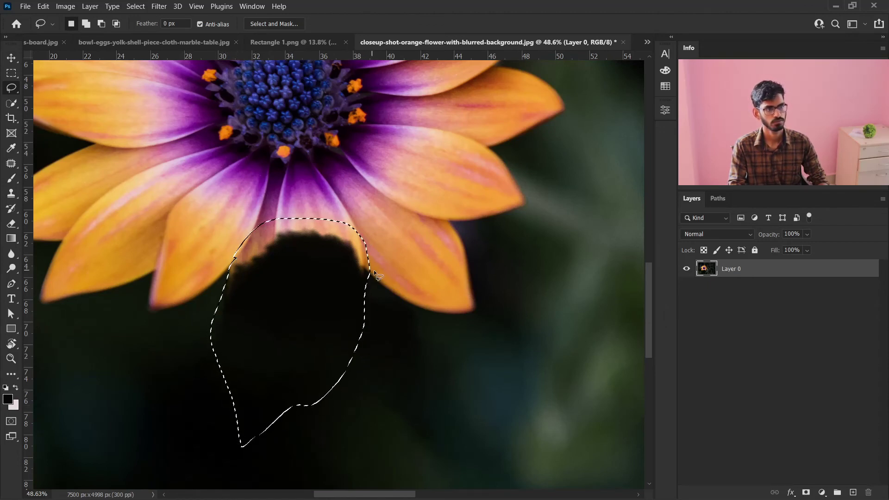
left_click(43, 6)
left_click(74, 198)
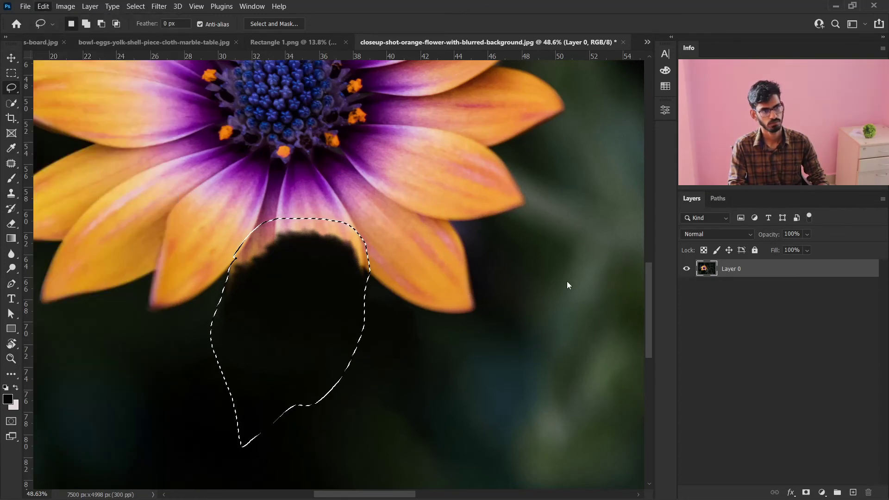
Step: Enlarge the sampling brush and add the flower's top and upper-left edges to the sampling area
scroll(602, 278, "down", 5)
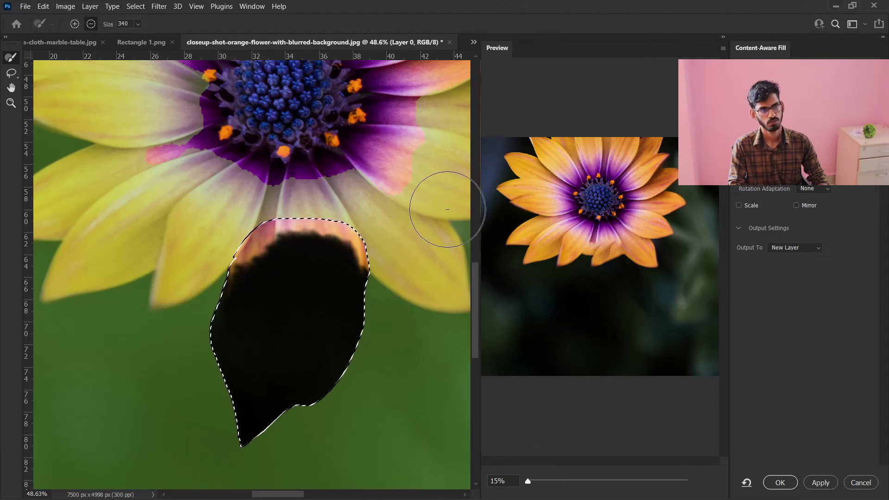
scroll(324, 209, "down", 2)
scroll(320, 218, "down", 1)
scroll(315, 230, "down", 1)
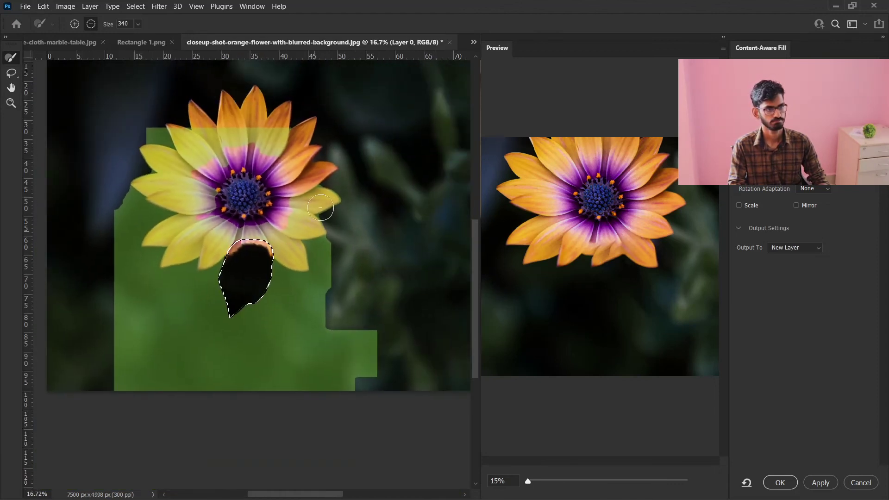
left_click_drag(296, 182, 324, 182)
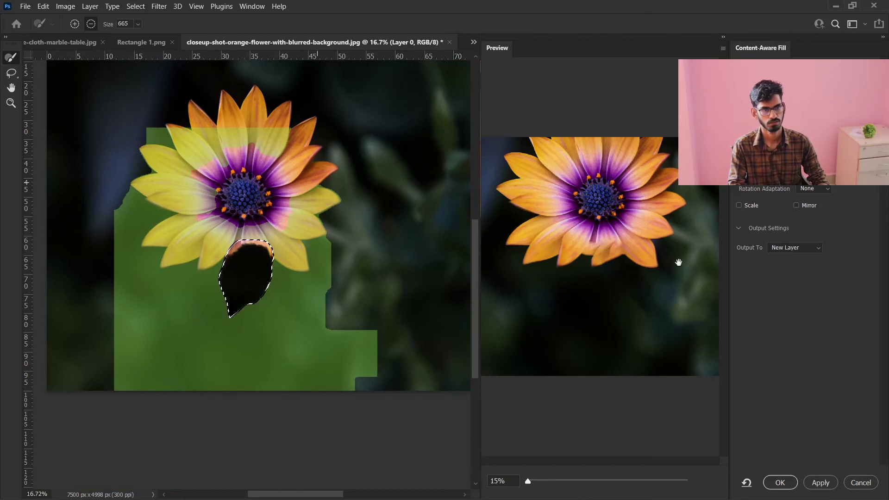
left_click(74, 24)
mouse_move(172, 148)
left_mouse_down()
mouse_move(314, 191)
mouse_move(223, 171)
left_mouse_up()
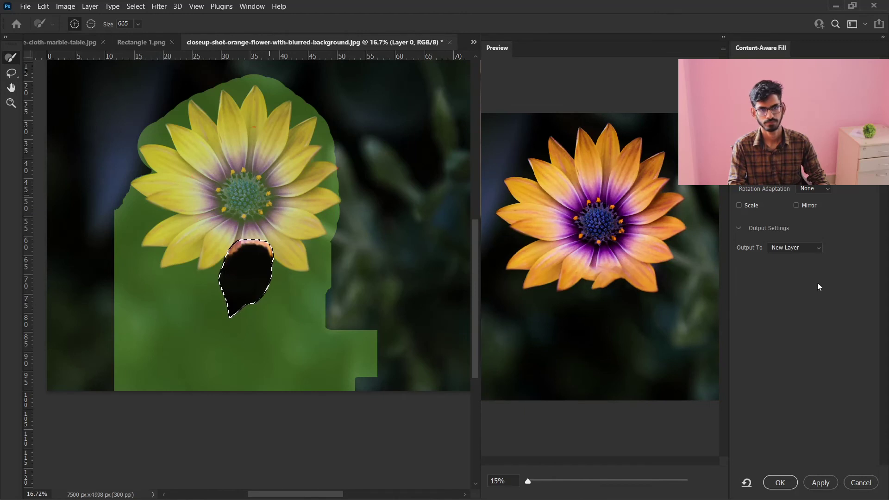
mouse_move(152, 144)
left_mouse_down()
mouse_move(136, 191)
mouse_move(352, 218)
left_mouse_up()
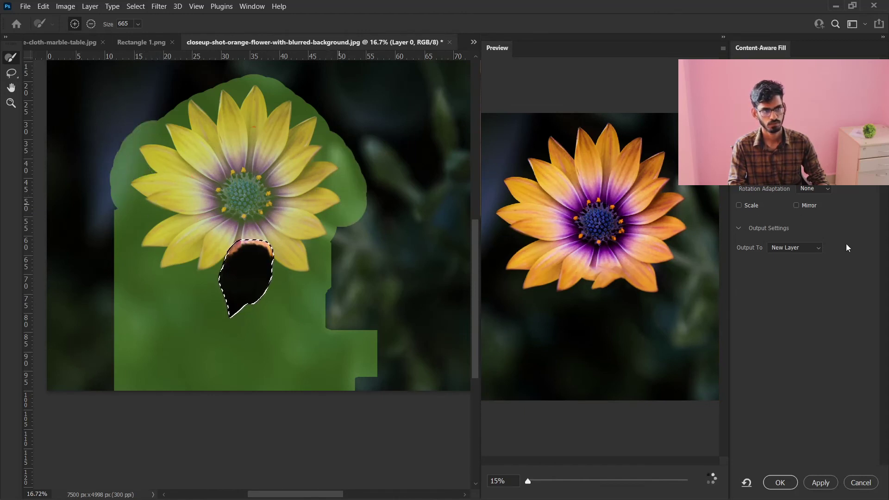
Step: Set Rotation Adaptation to Full and enable Scale and Mirror, accepting each sampling warning
left_click(815, 188)
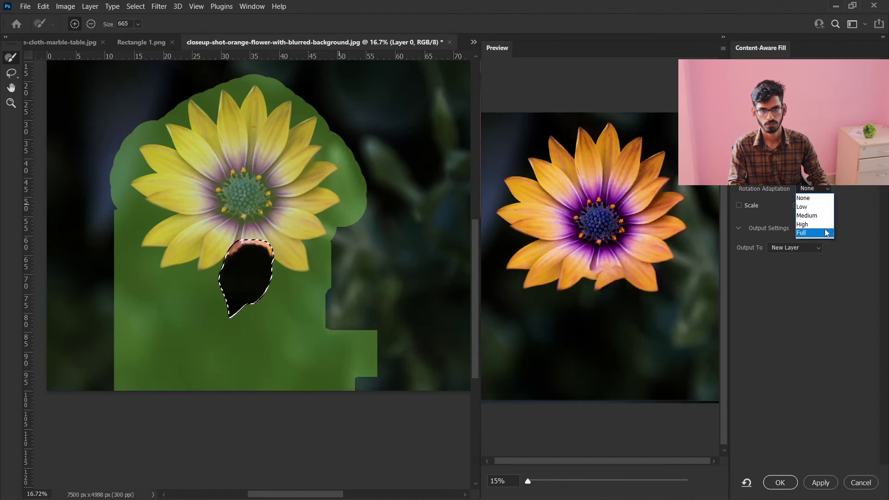
left_click(811, 235)
left_click(421, 198)
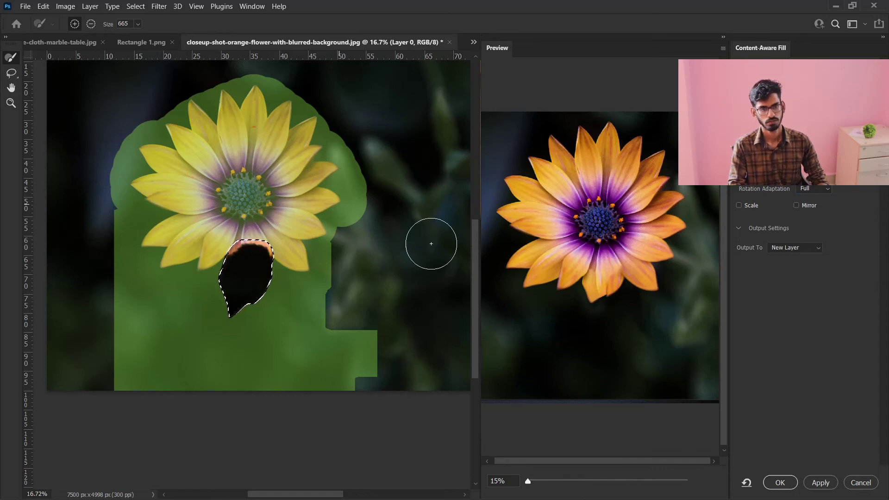
left_click(740, 206)
left_click(418, 254)
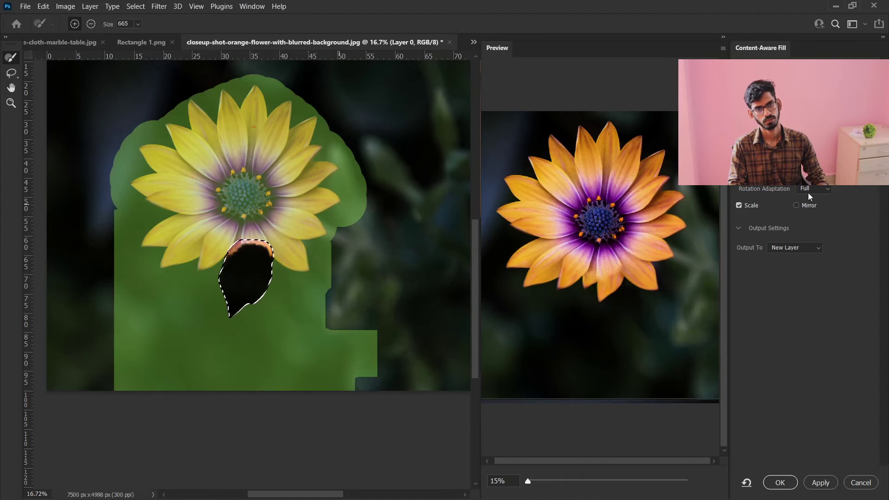
left_click(797, 207)
left_click(419, 196)
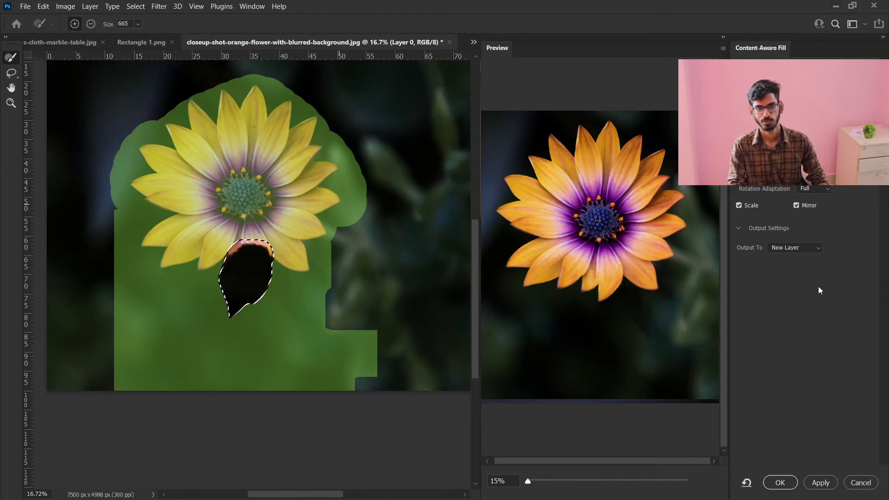
Step: Try Color Adaptation High and recheck the options, keeping Rotation Adaptation at Full
left_click(813, 175)
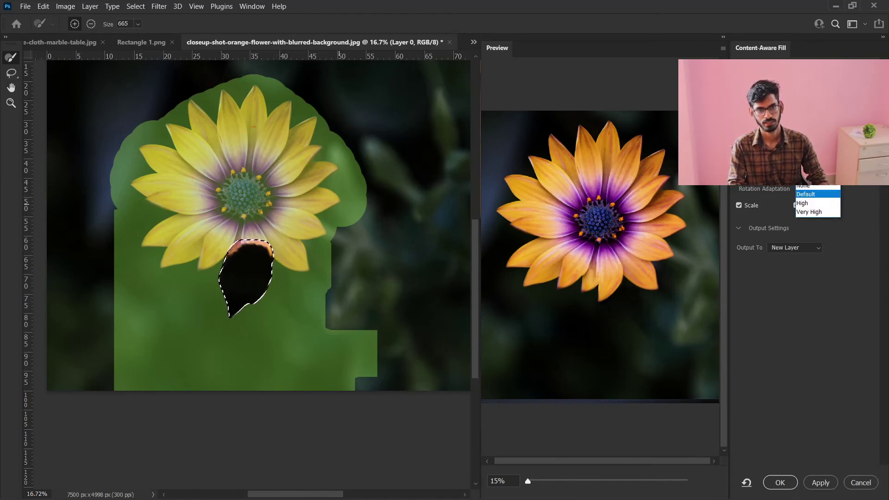
left_click(814, 206)
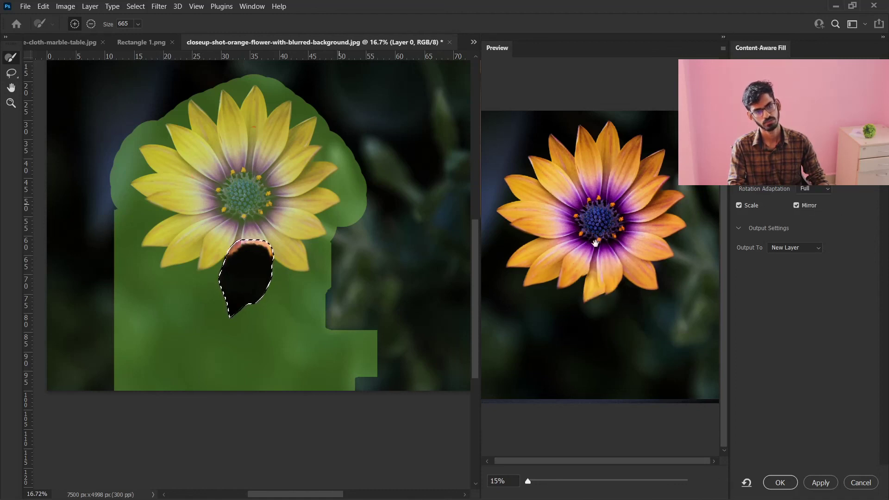
left_click(831, 188)
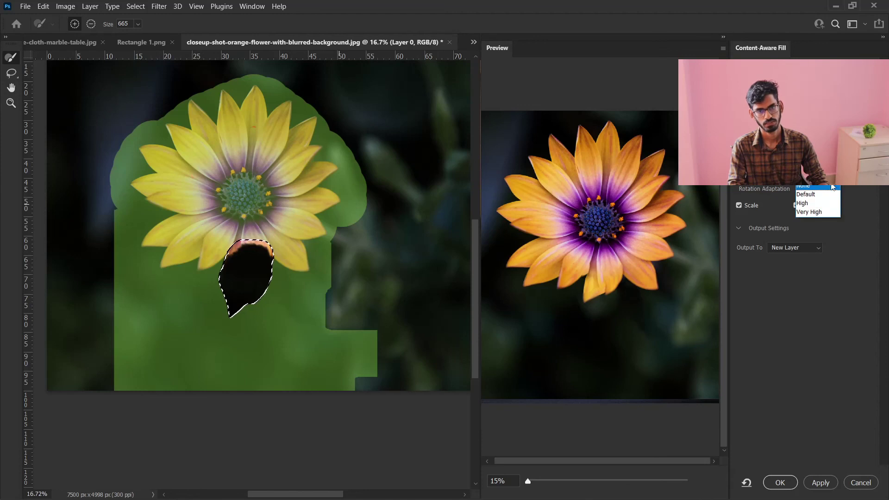
left_click(827, 216)
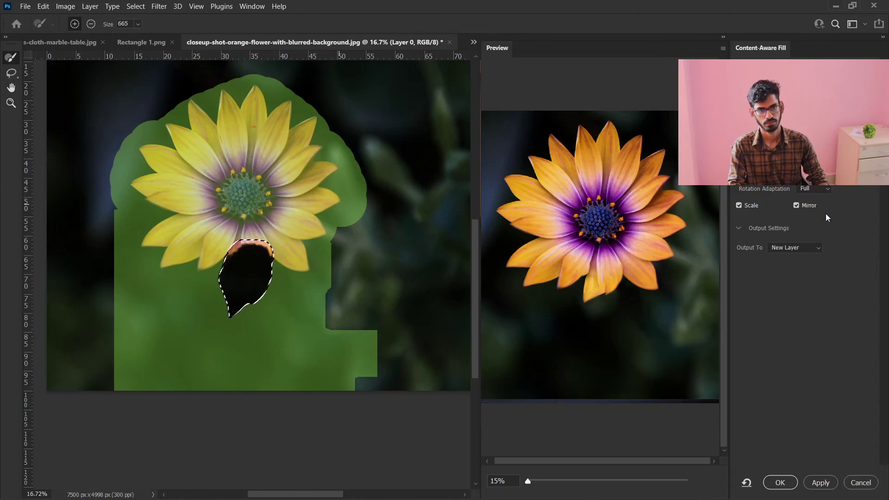
left_click(815, 188)
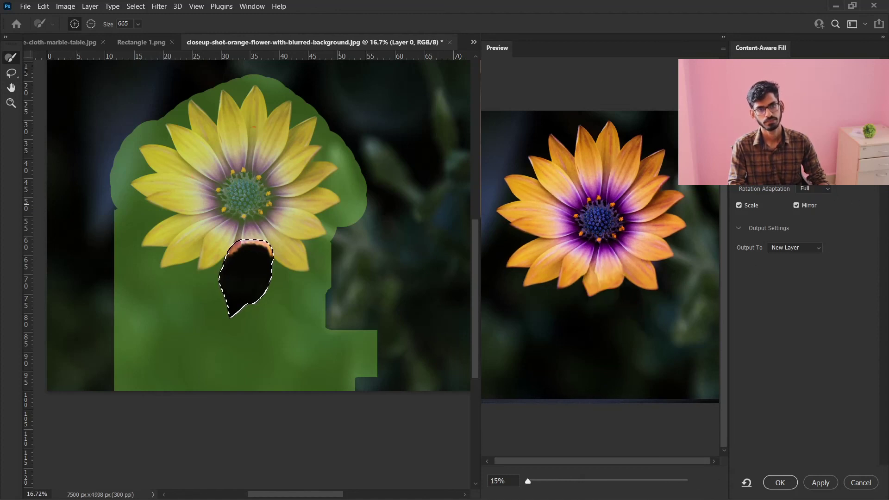
left_click(815, 189)
left_click(824, 195)
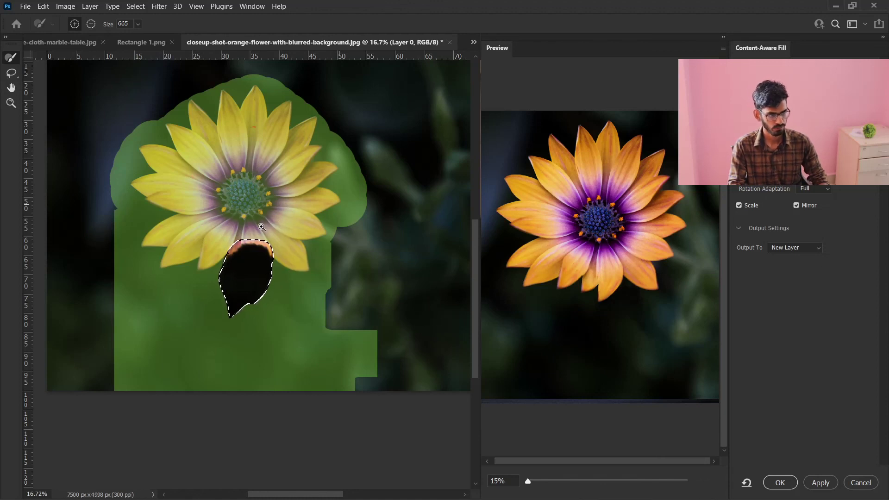
Step: Enlarge the Sampling Brush and add the photo's left side to the sampling area
scroll(261, 227, "down", 2)
left_click_drag(248, 261, 276, 264)
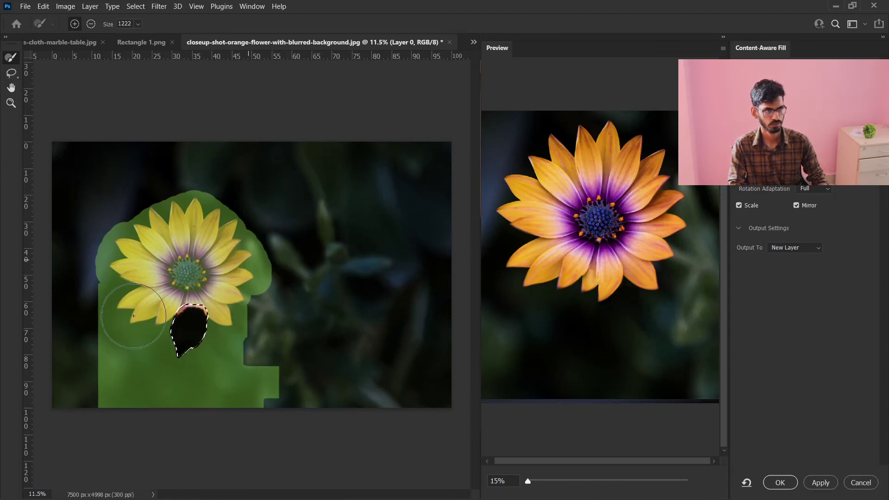
mouse_move(100, 318)
left_mouse_down()
mouse_move(96, 292)
mouse_move(175, 155)
mouse_move(282, 242)
mouse_move(258, 392)
left_mouse_up()
scroll(626, 343, "up", 5)
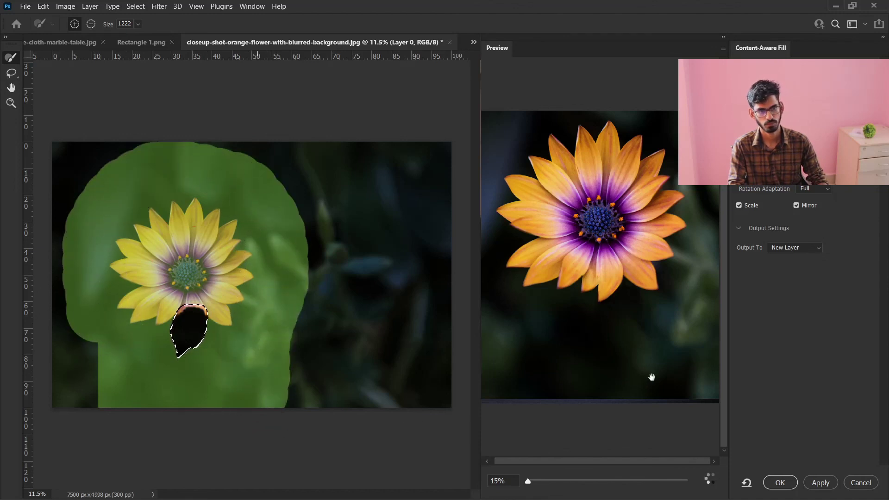
scroll(653, 377, "down", 5)
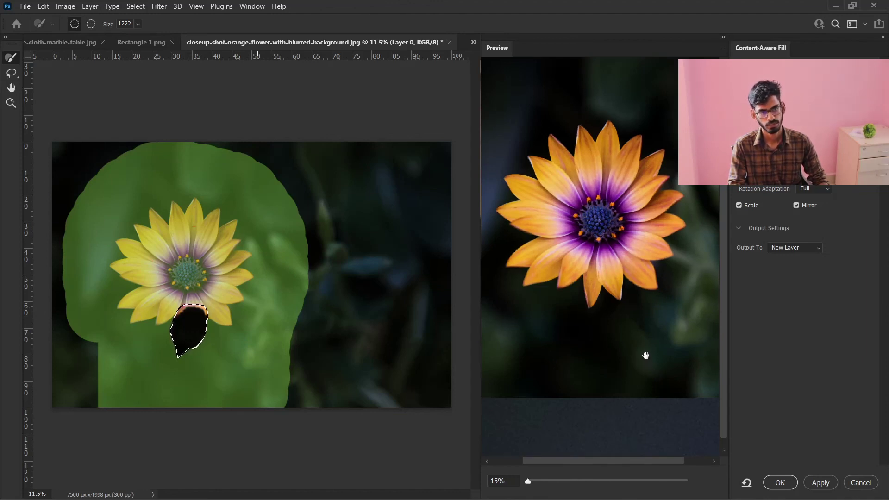
Step: Open and close the Edit menu twice without choosing any command
left_click(42, 5)
left_click(107, 18)
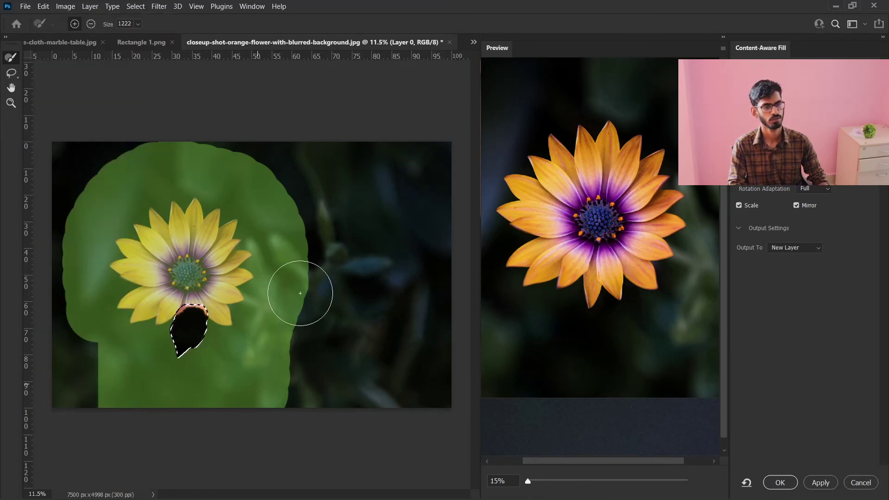
left_click(41, 6)
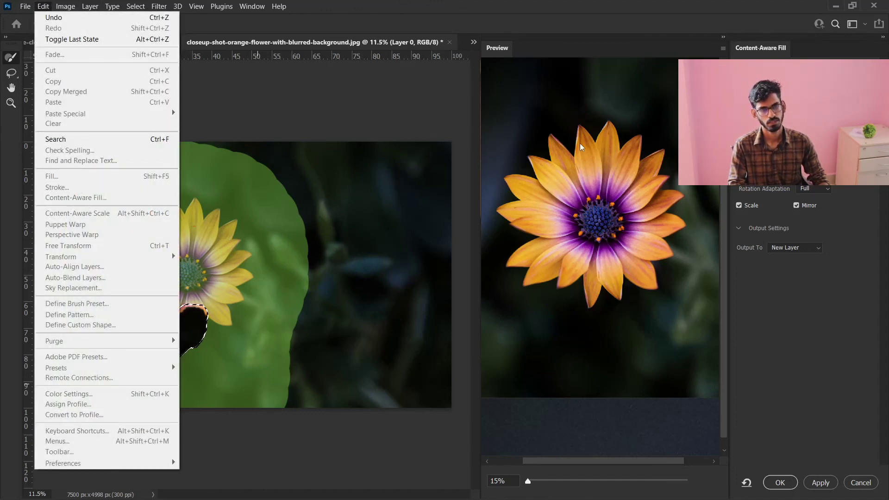
left_click(249, 28)
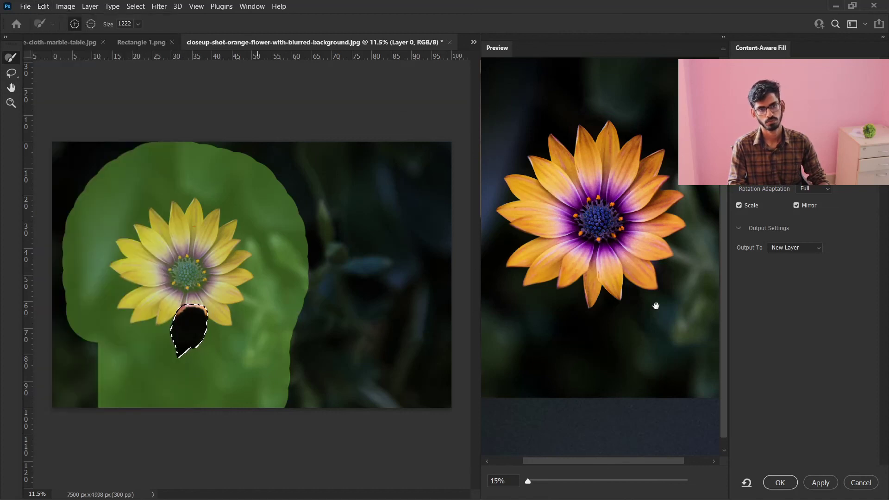